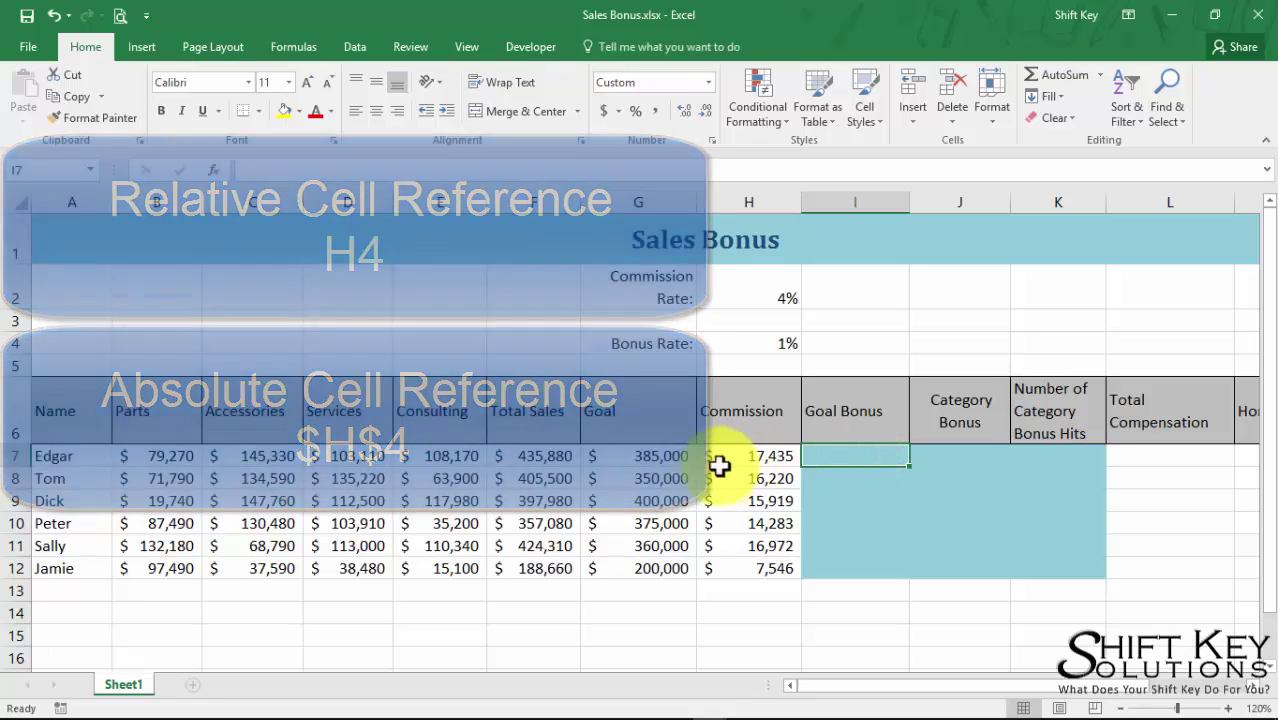
- Review the first Total Sales formula, which sums B7:E7, and leave it unchanged
click(550, 459)
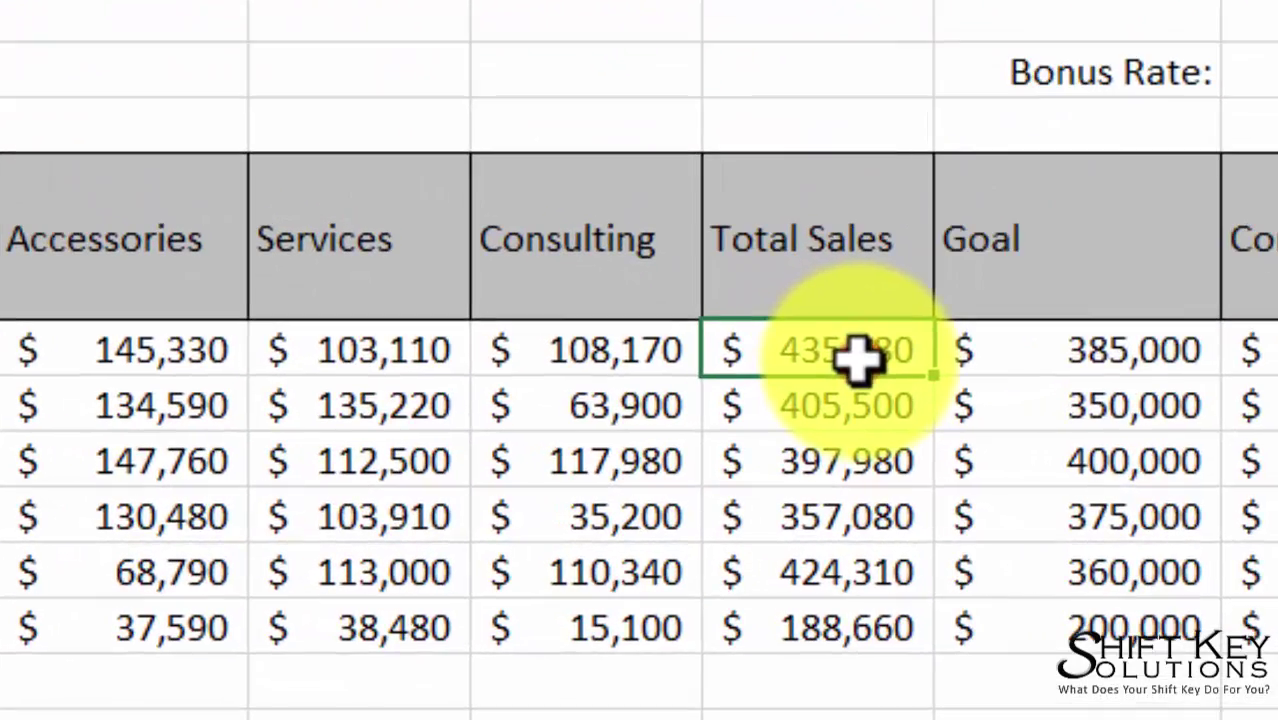
double_click(551, 459)
drag(825, 348, 926, 352)
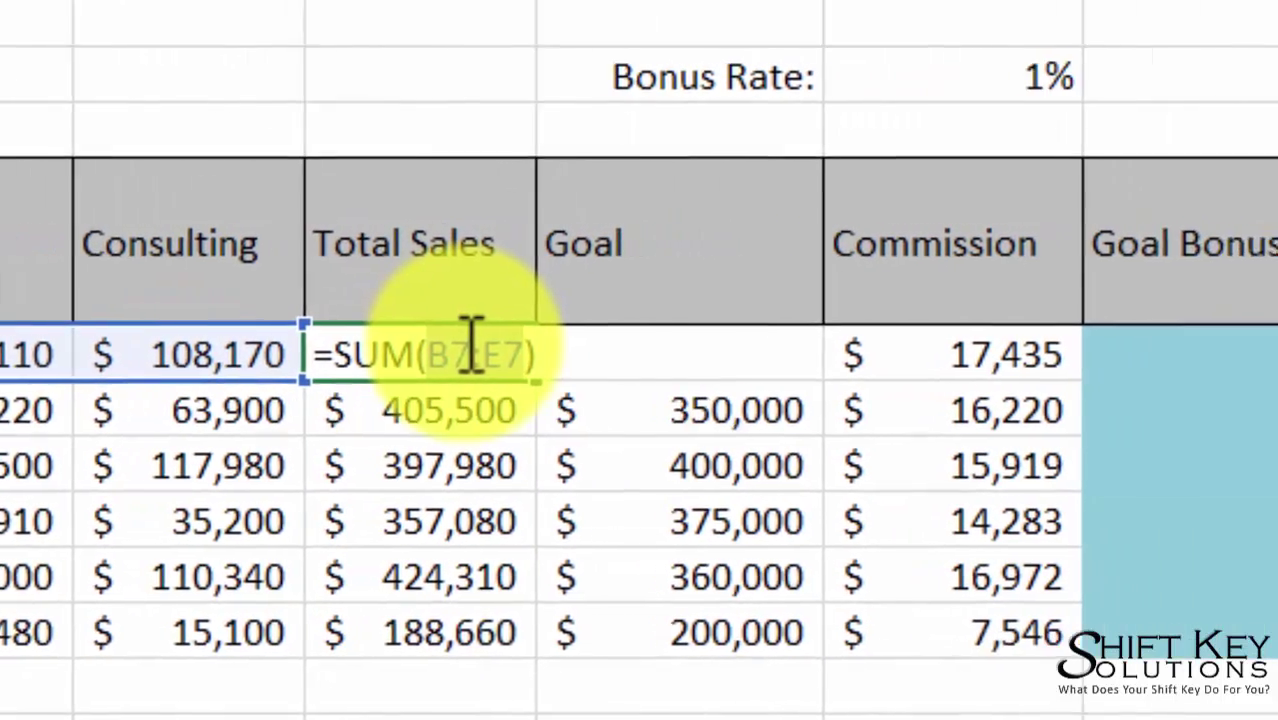
key(ctrl+Return)
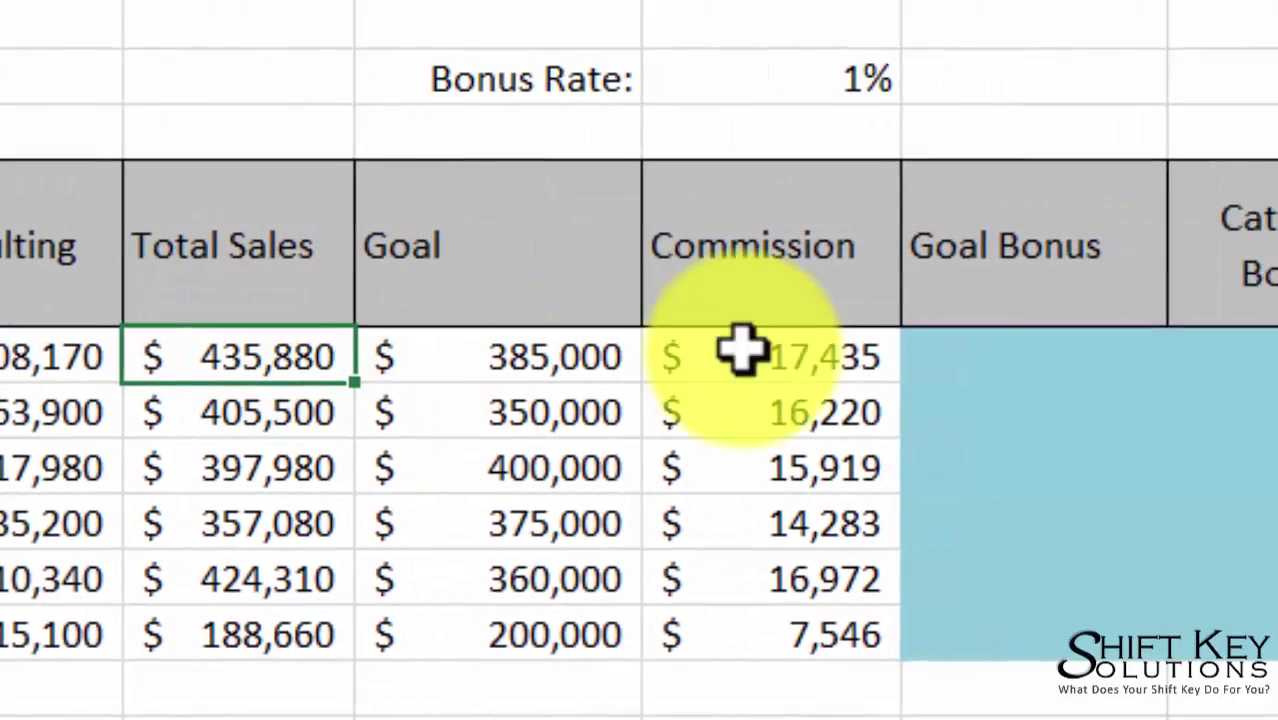
- Point out the Goal Bonus column, the first Total Sales and Goal values, and the 1% Bonus Rate cell
click(906, 369)
drag(961, 277, 955, 636)
click(944, 345)
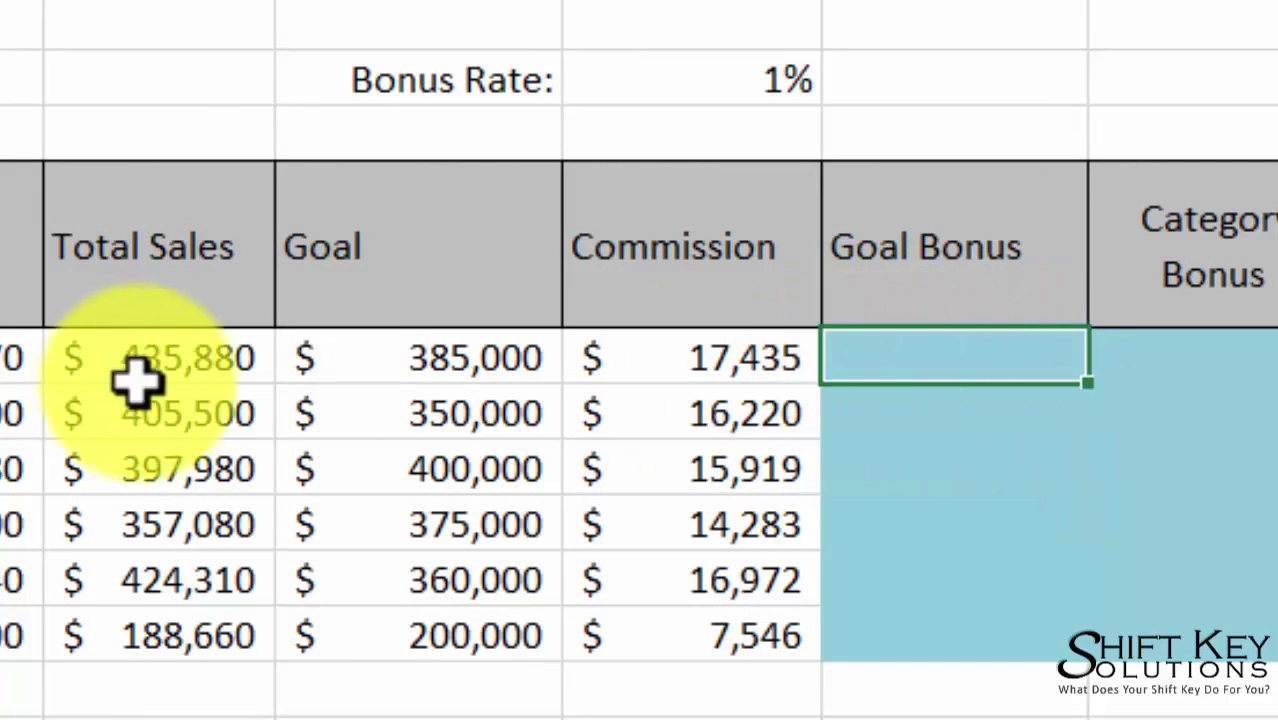
click(186, 356)
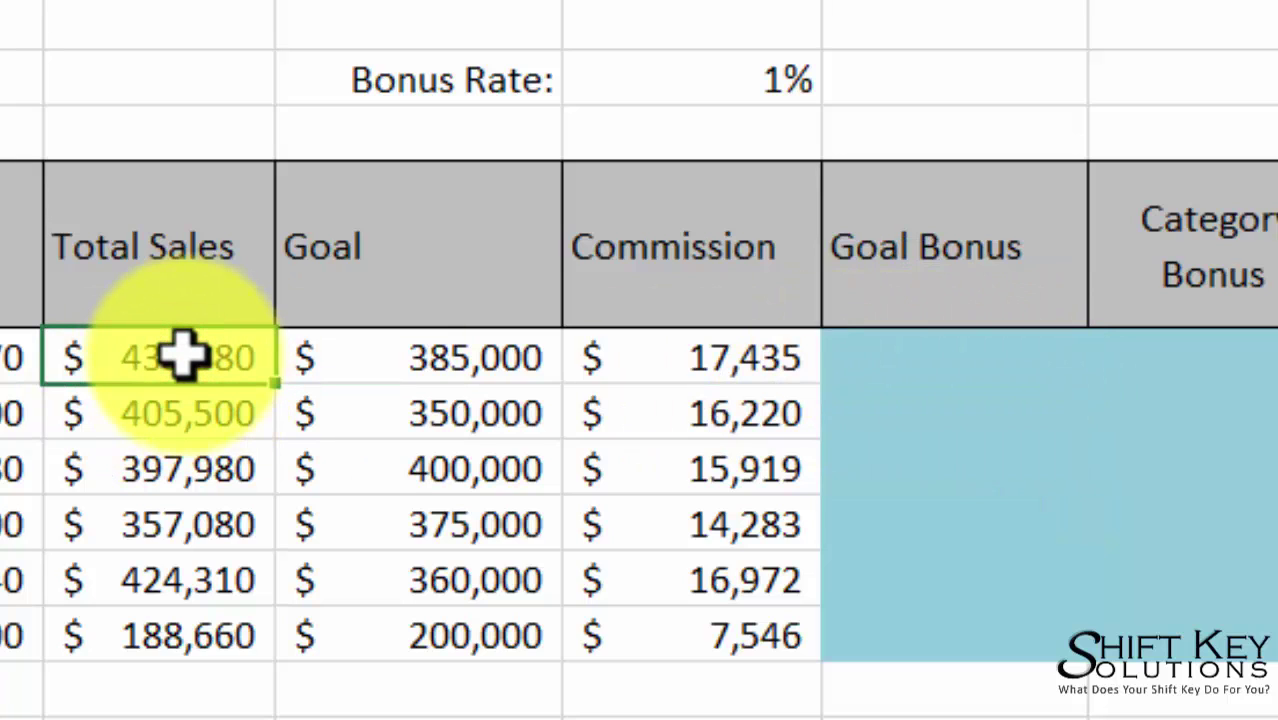
click(455, 362)
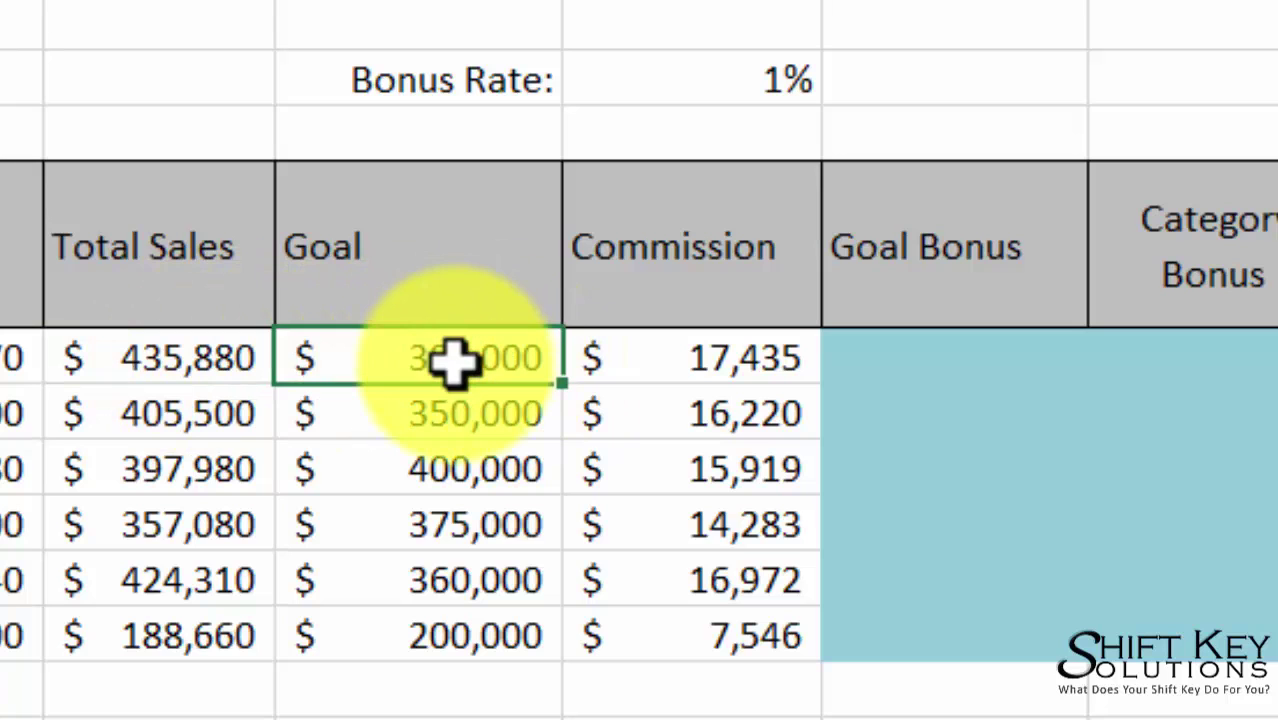
click(148, 359)
click(595, 300)
click(770, 178)
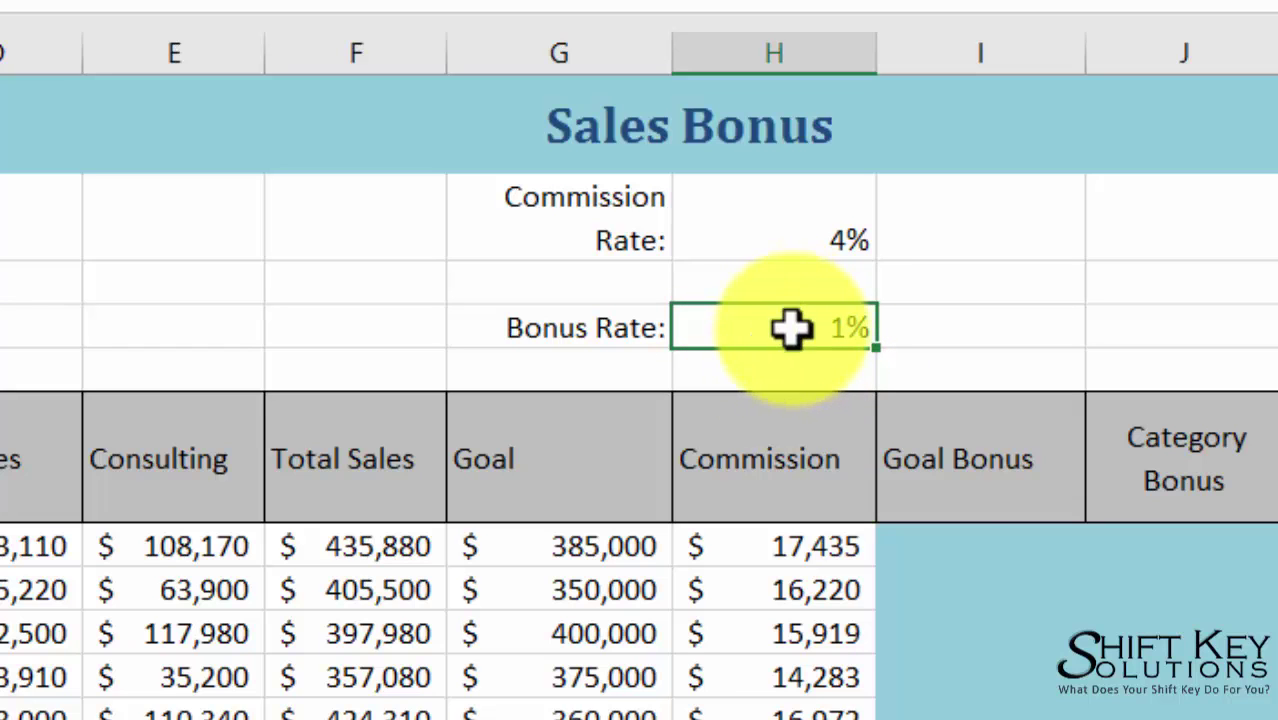
- Enter =IF(F7>=G7,F7*H4,0) in the first Goal Bonus cell, which then shows $4,359
click(935, 535)
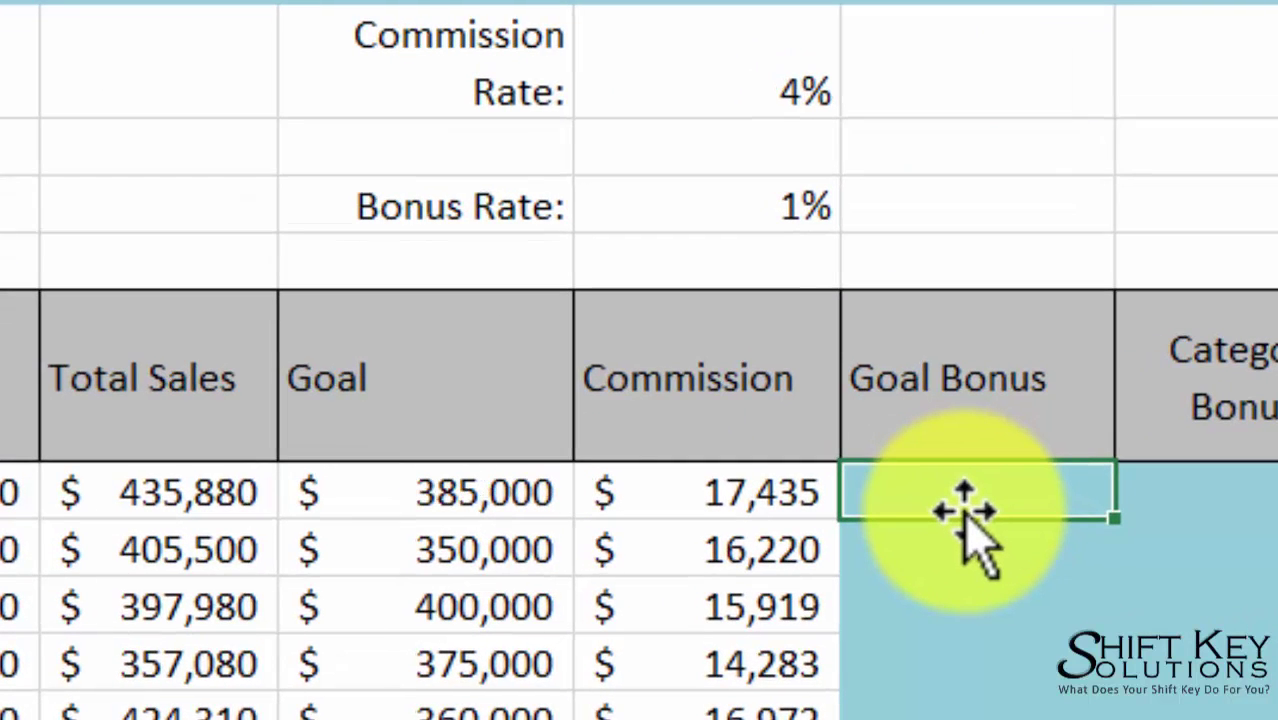
text(=)
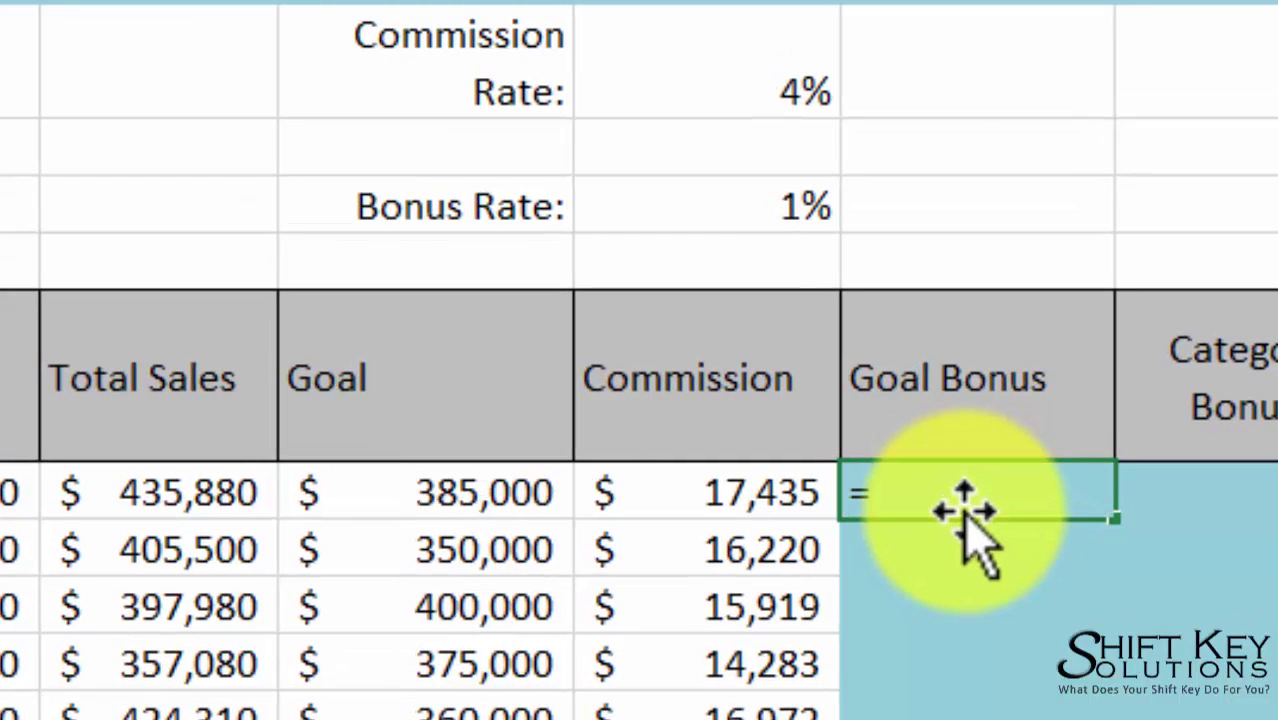
text(if)
key(Tab)
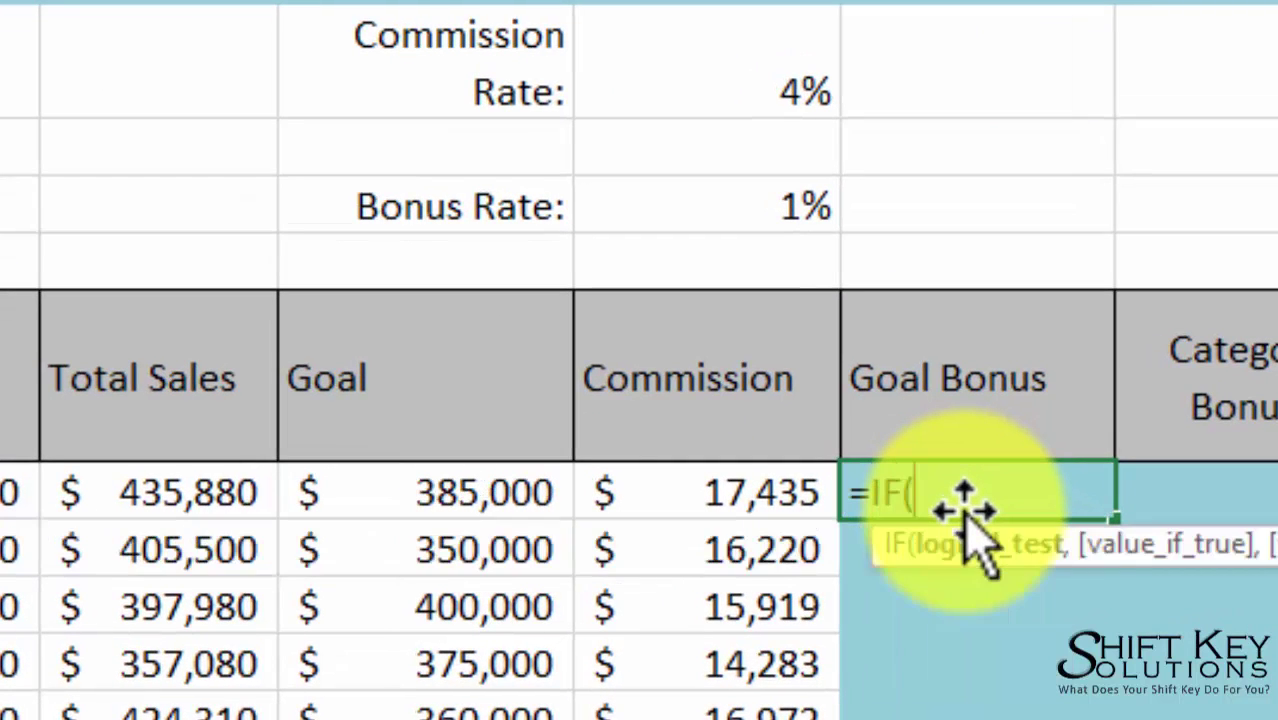
text(F7>)
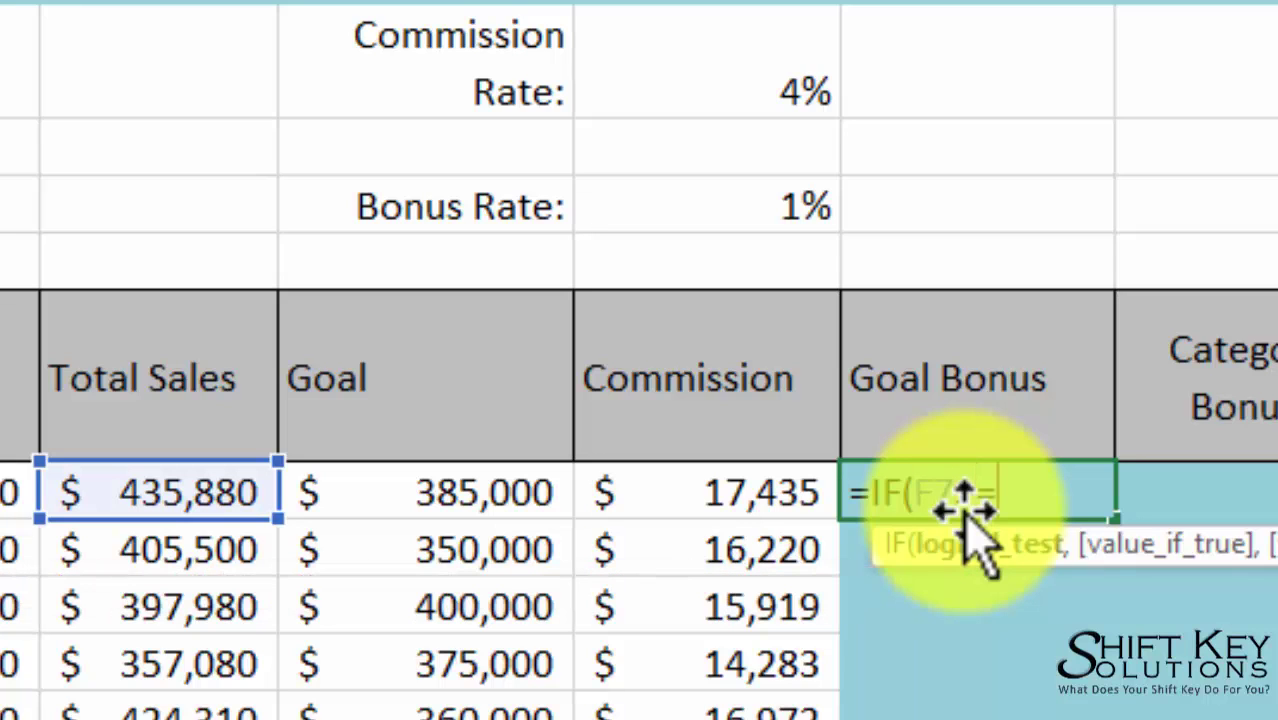
text(=G)
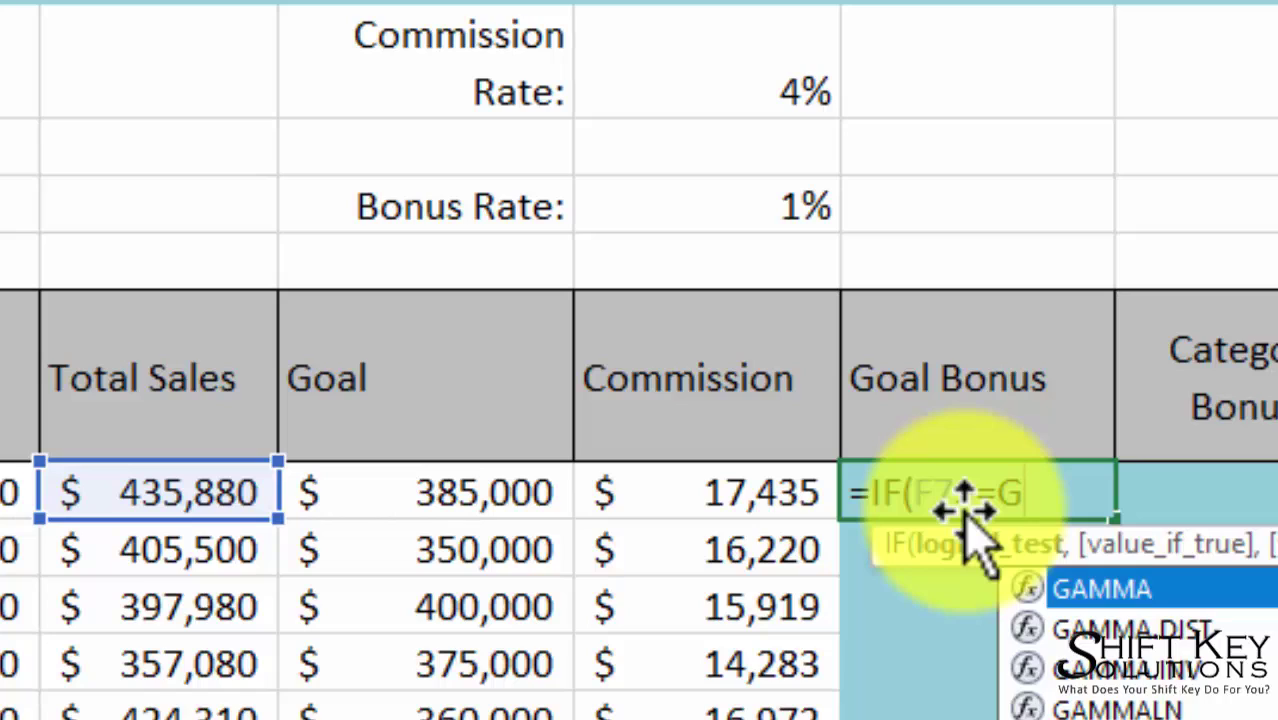
text(7,)
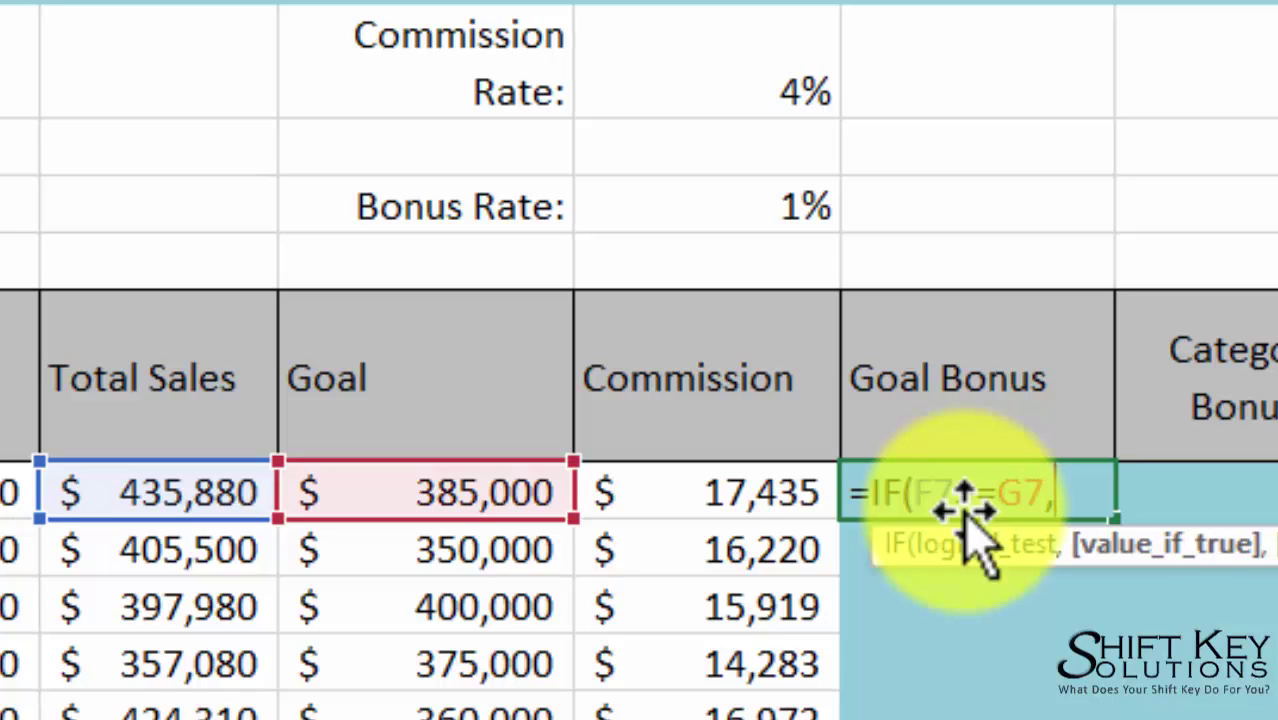
text(F7)
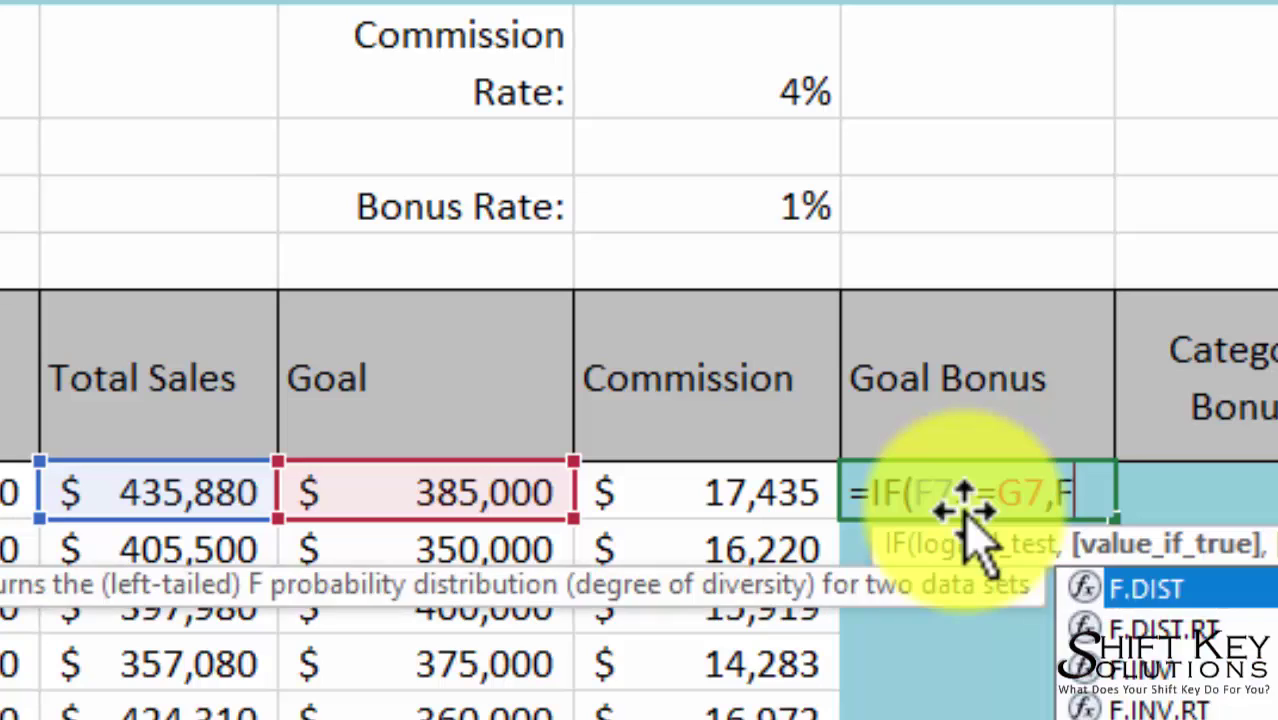
text(*)
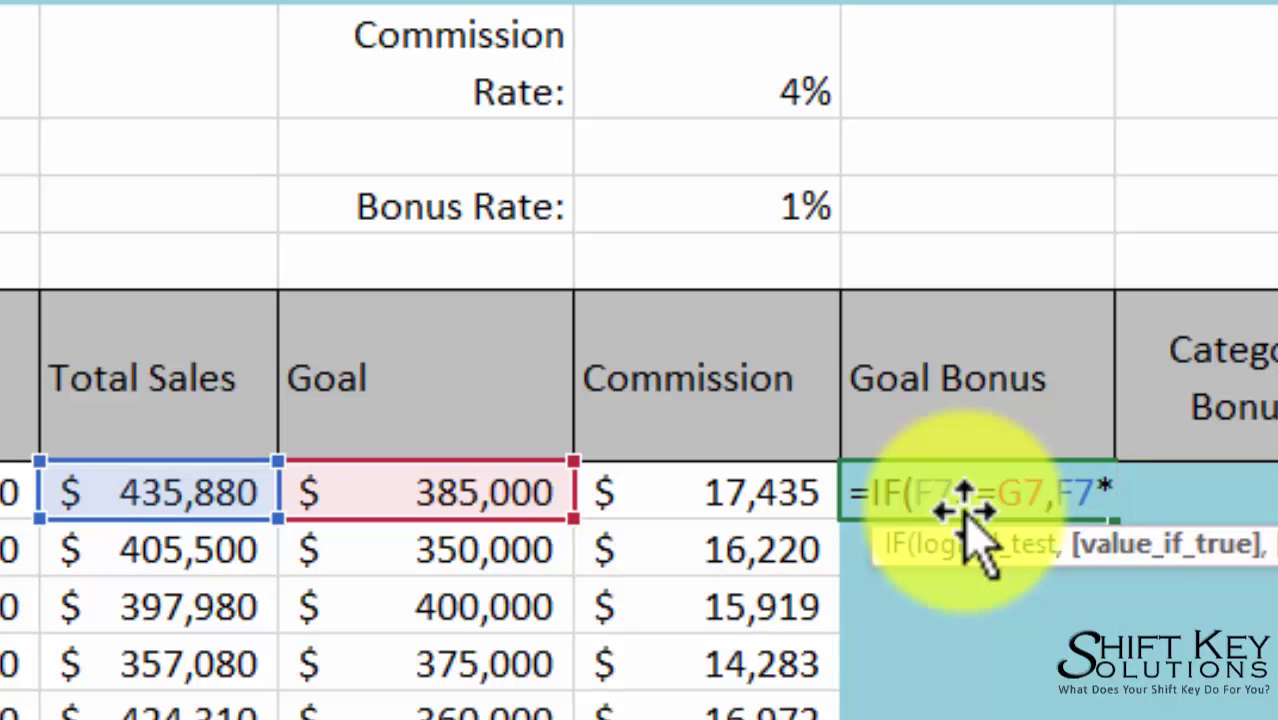
text(H4,0)
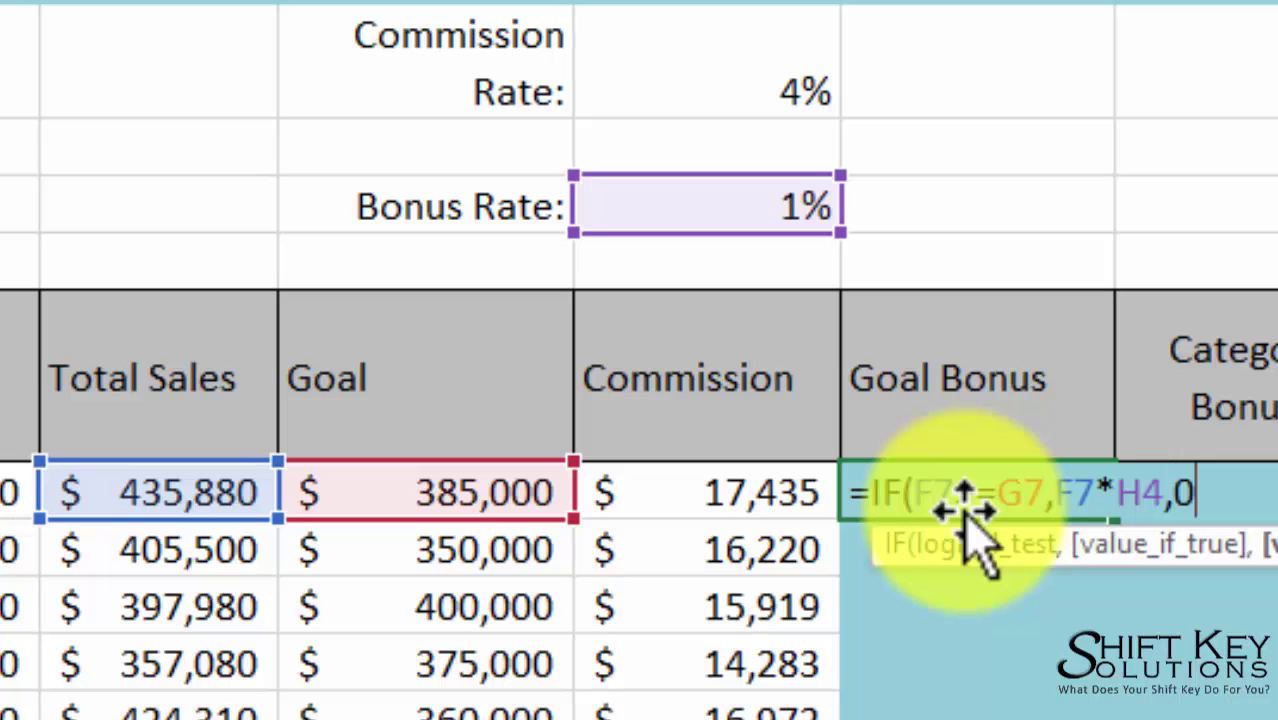
key(ctrl+Return)
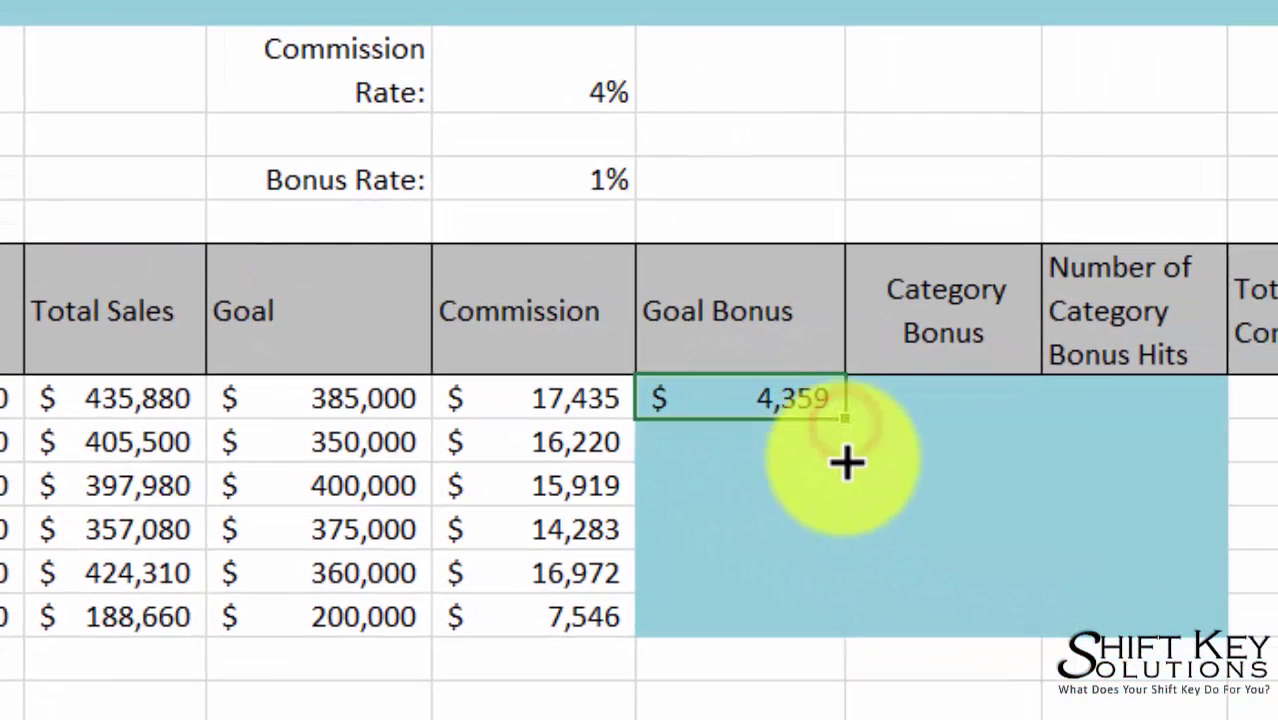
- Fill the IF formula down to row 12 and open the second Goal Bonus formula
drag(1114, 518, 1114, 719)
drag(845, 630, 845, 630)
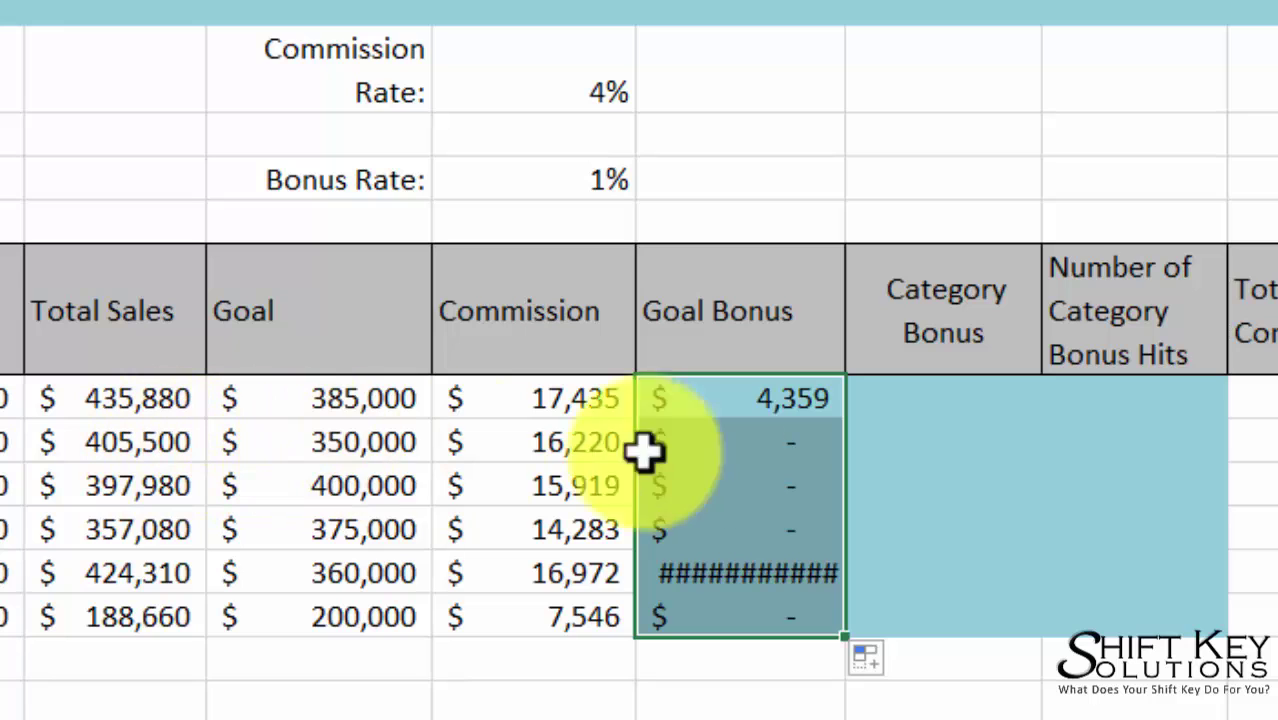
click(766, 443)
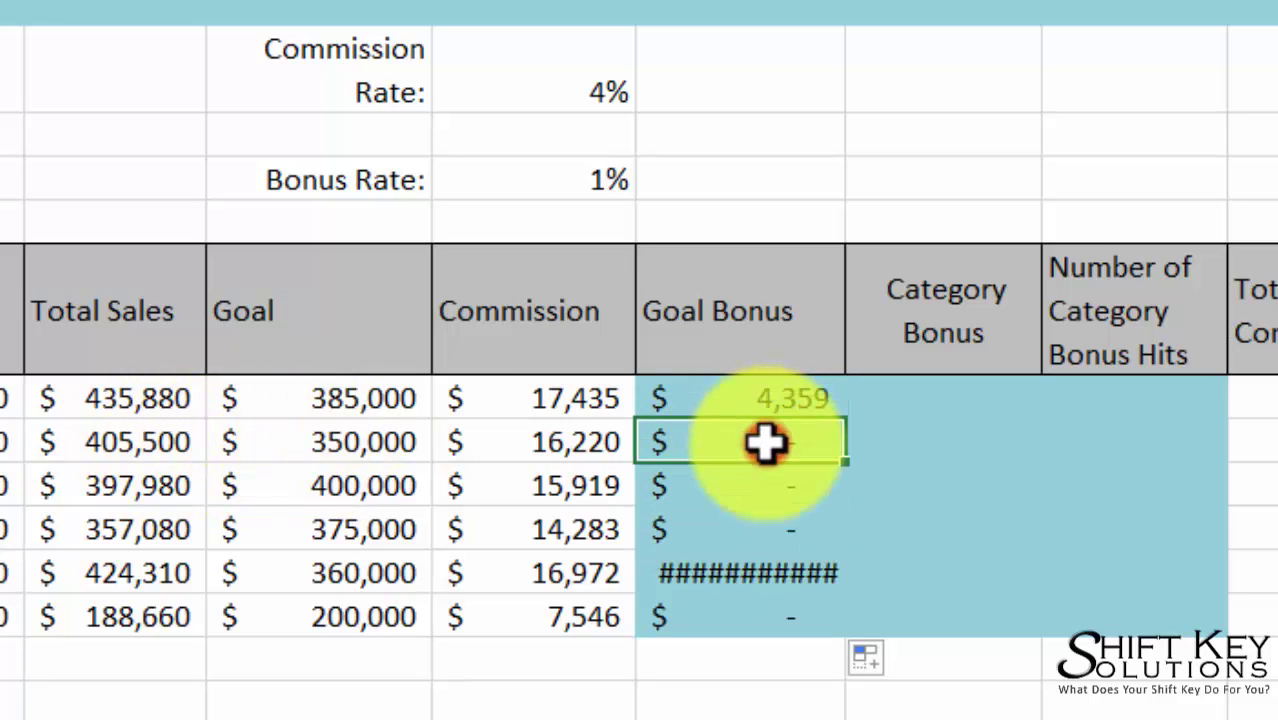
double_click(766, 443)
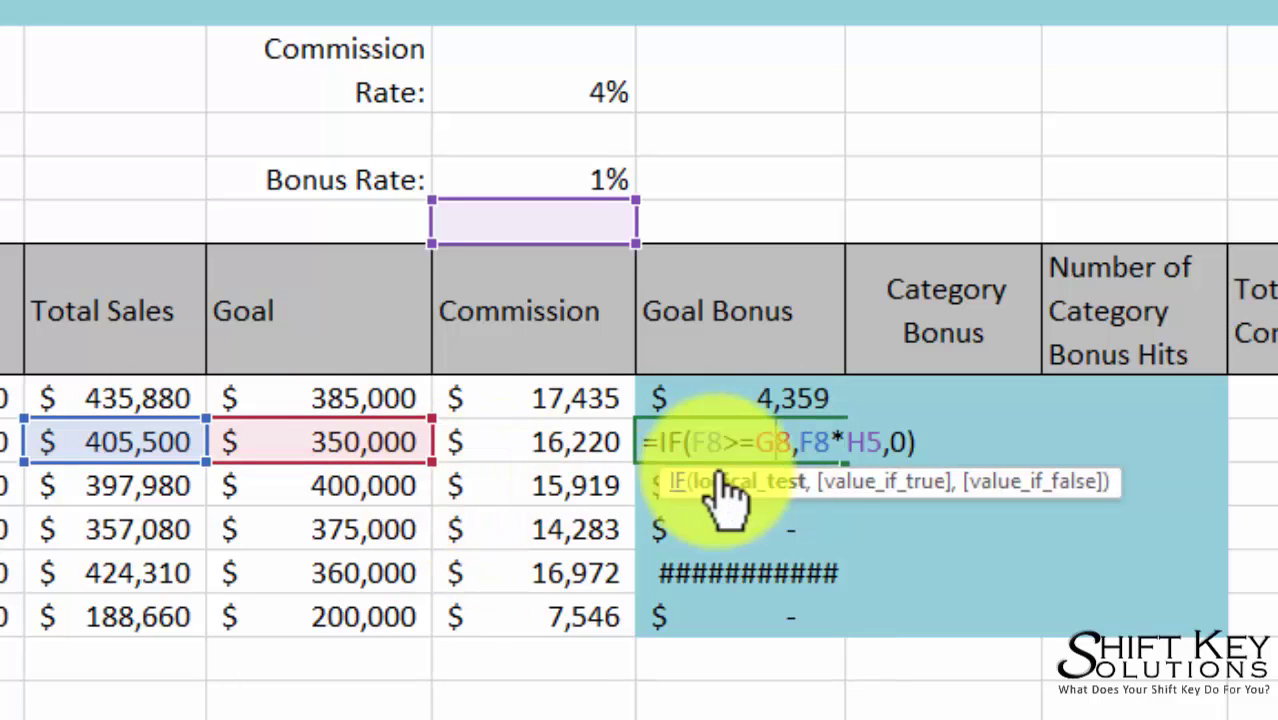
- Show row 8's formula multiplies by H5, then mark the H4 reference in the first formula
mouse_move(712, 441)
mouse_down()
mouse_move(785, 441)
mouse_move(713, 443)
mouse_up()
drag(791, 443, 870, 444)
click(872, 443)
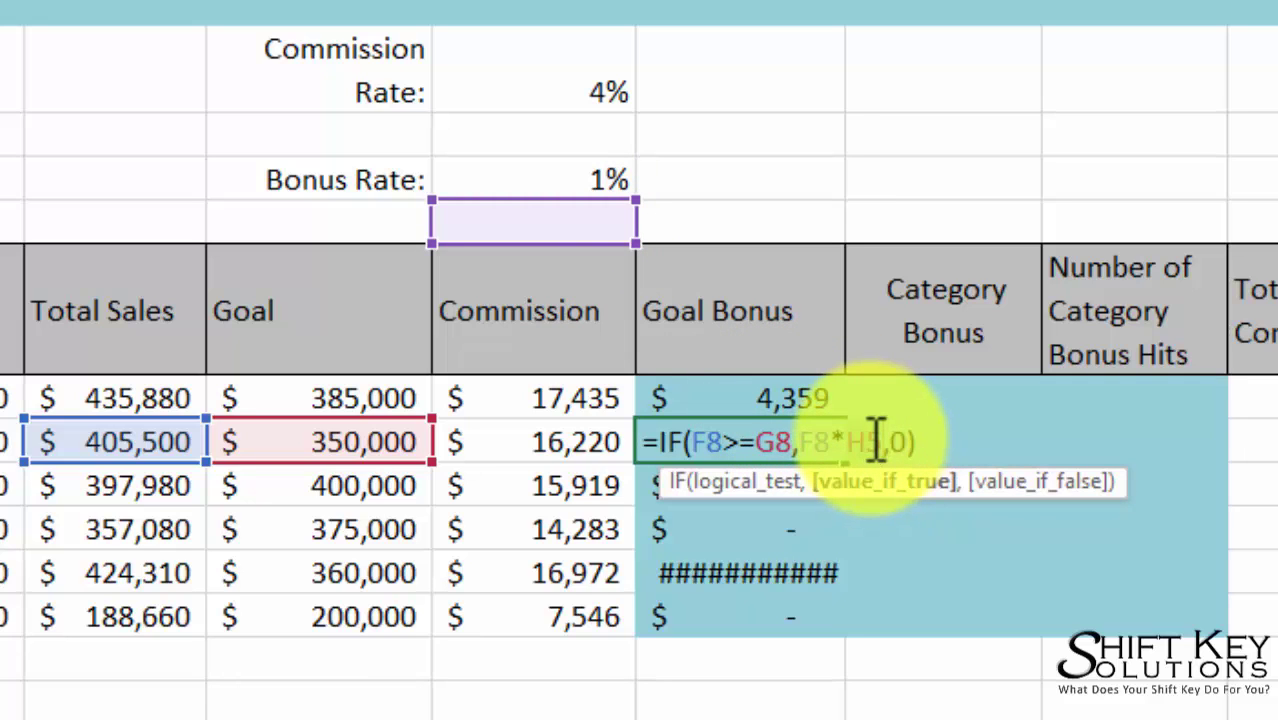
key(Escape)
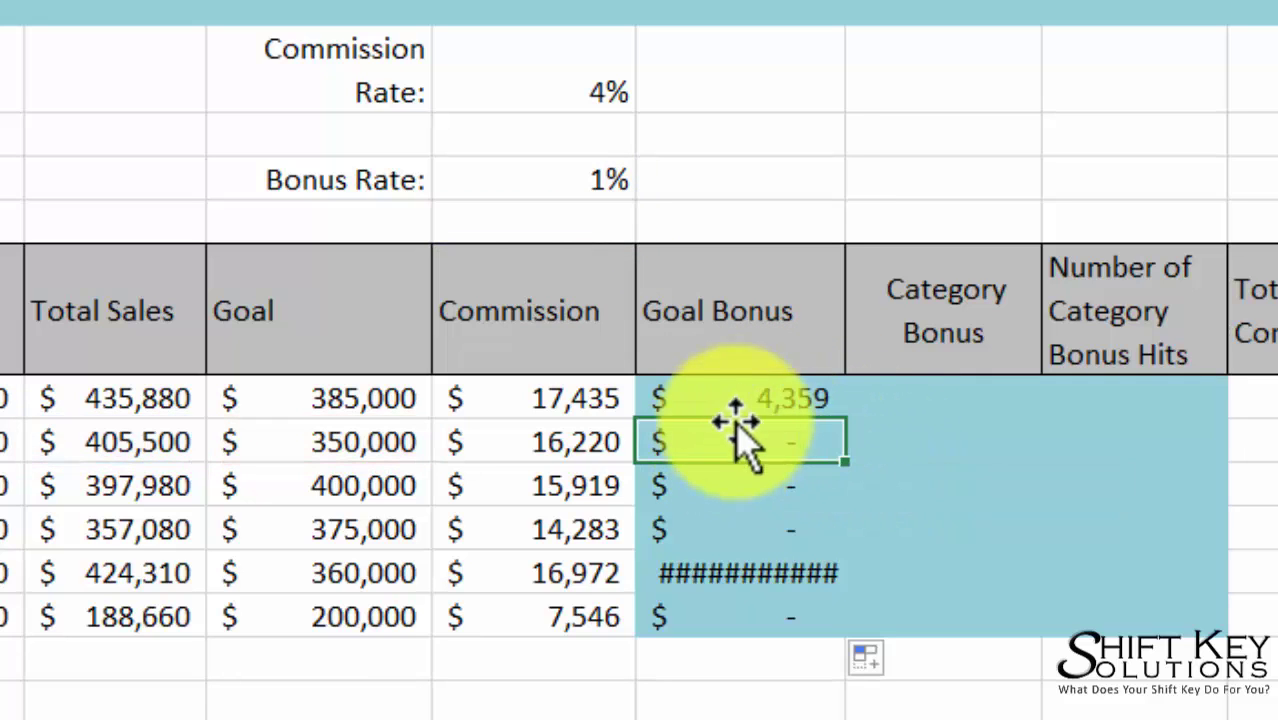
double_click(758, 398)
drag(758, 398, 860, 398)
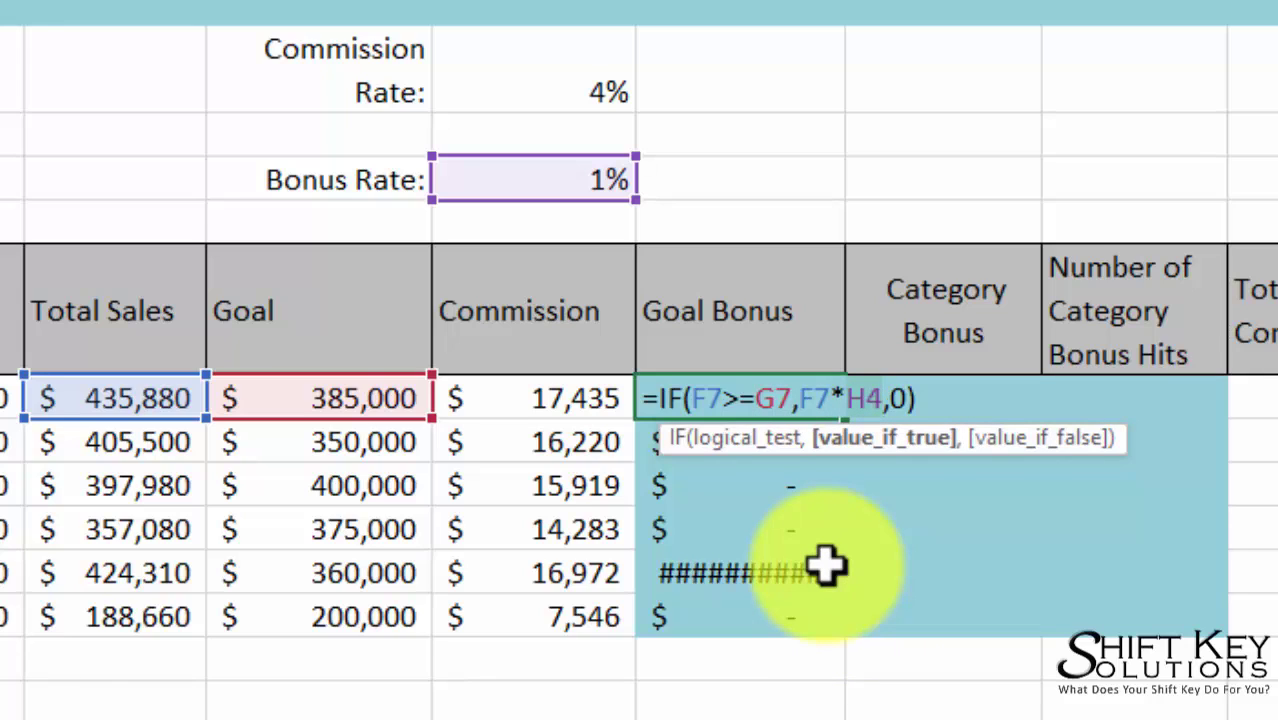
- Lock the rate as $H$4 and fill the formula down the Goal Bonus column
key(F4)
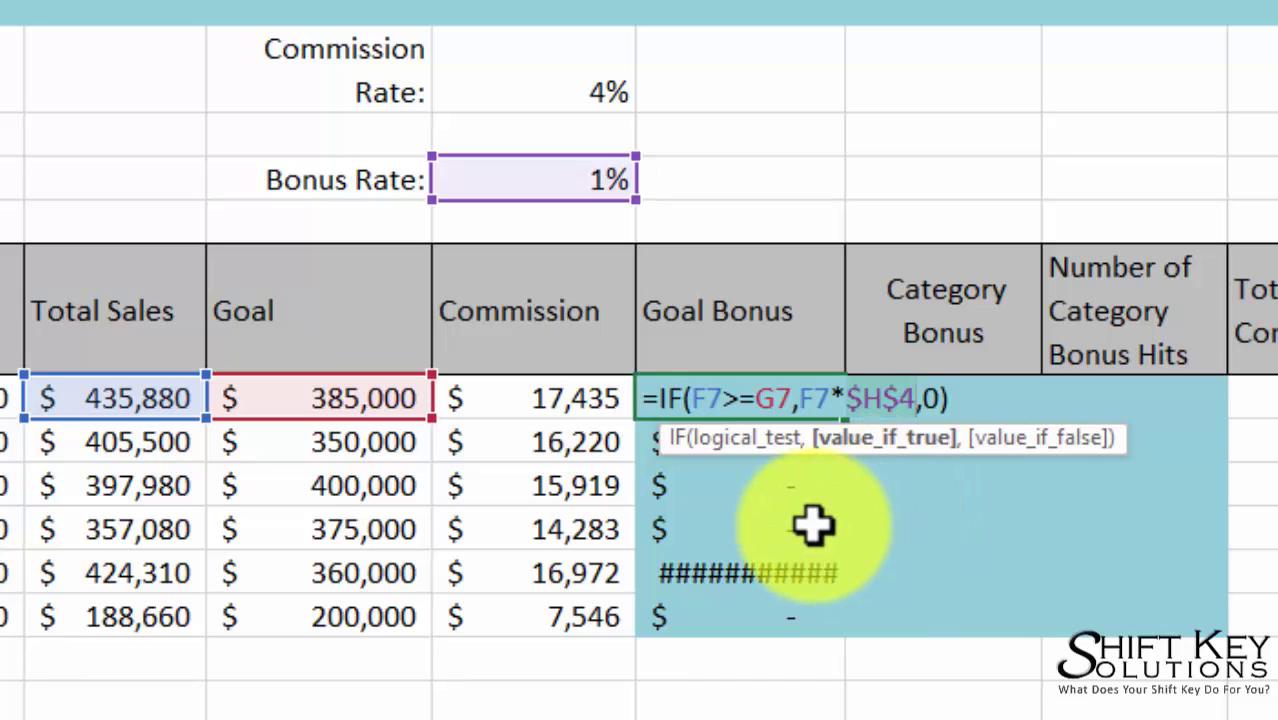
key(ctrl+Return)
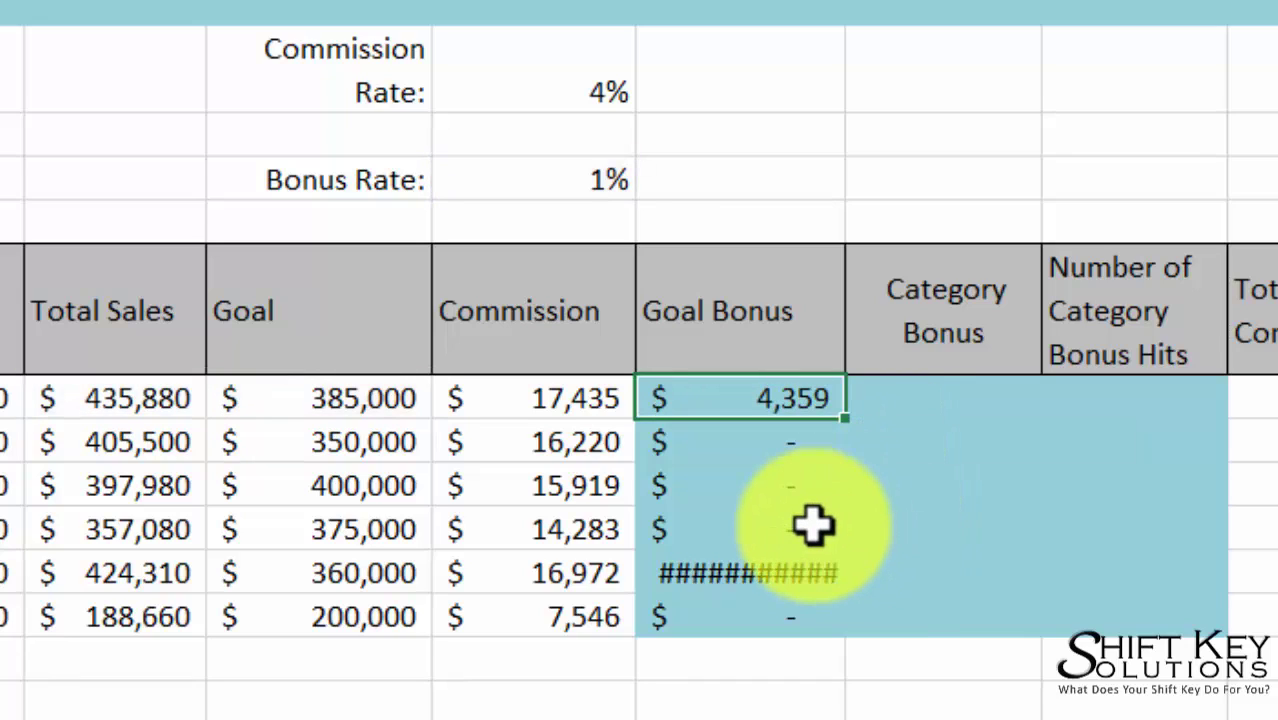
drag(848, 420, 850, 633)
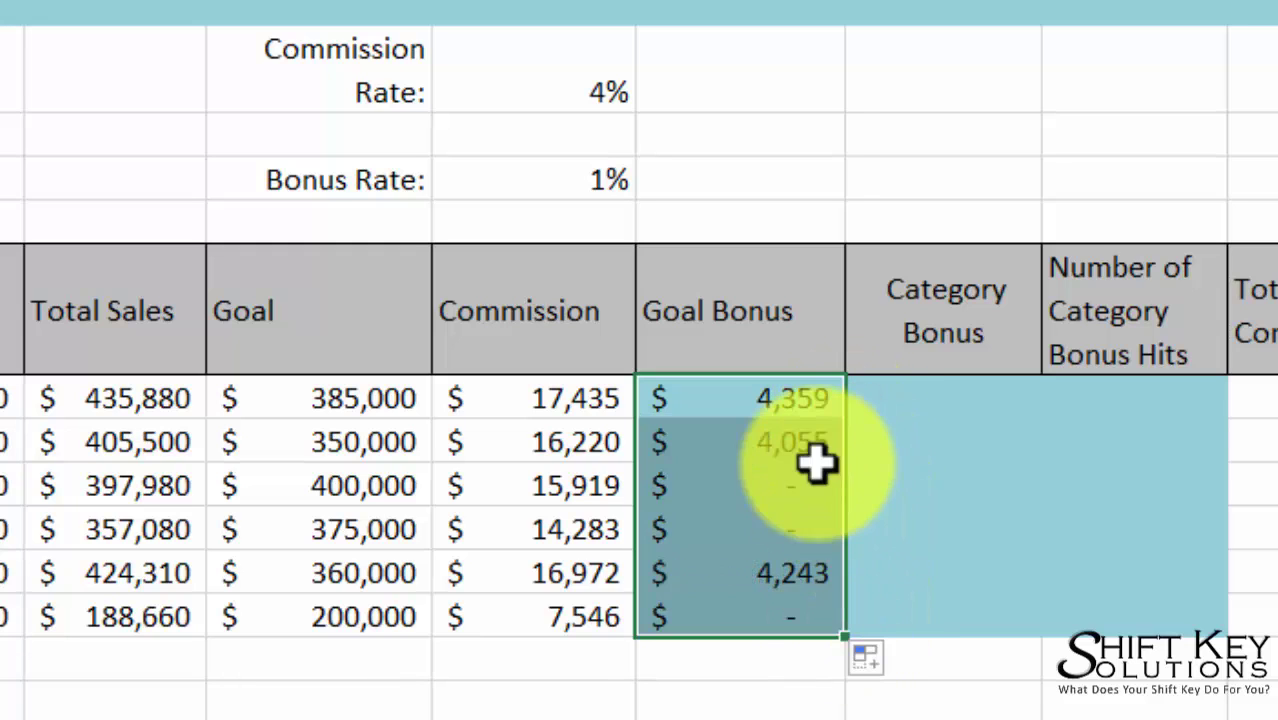
- Review the results (4,055 in row 8) and the top formula's comparison and bonus parts
click(780, 440)
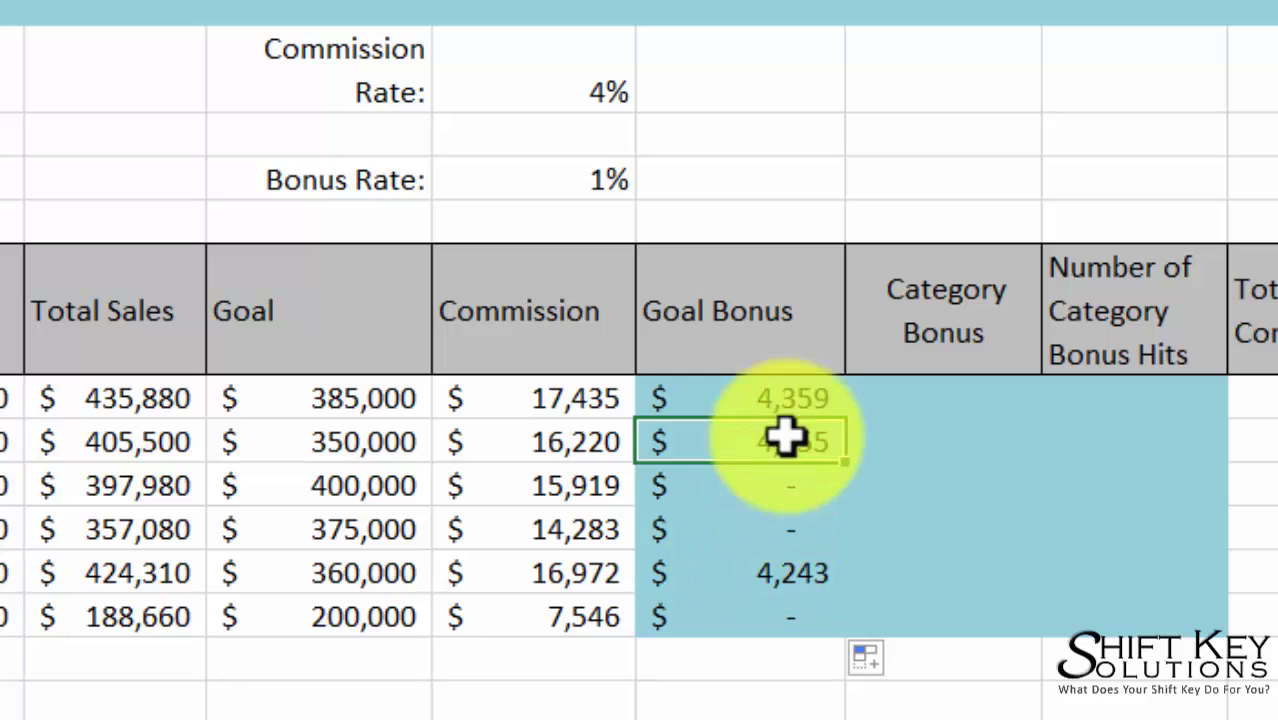
double_click(780, 400)
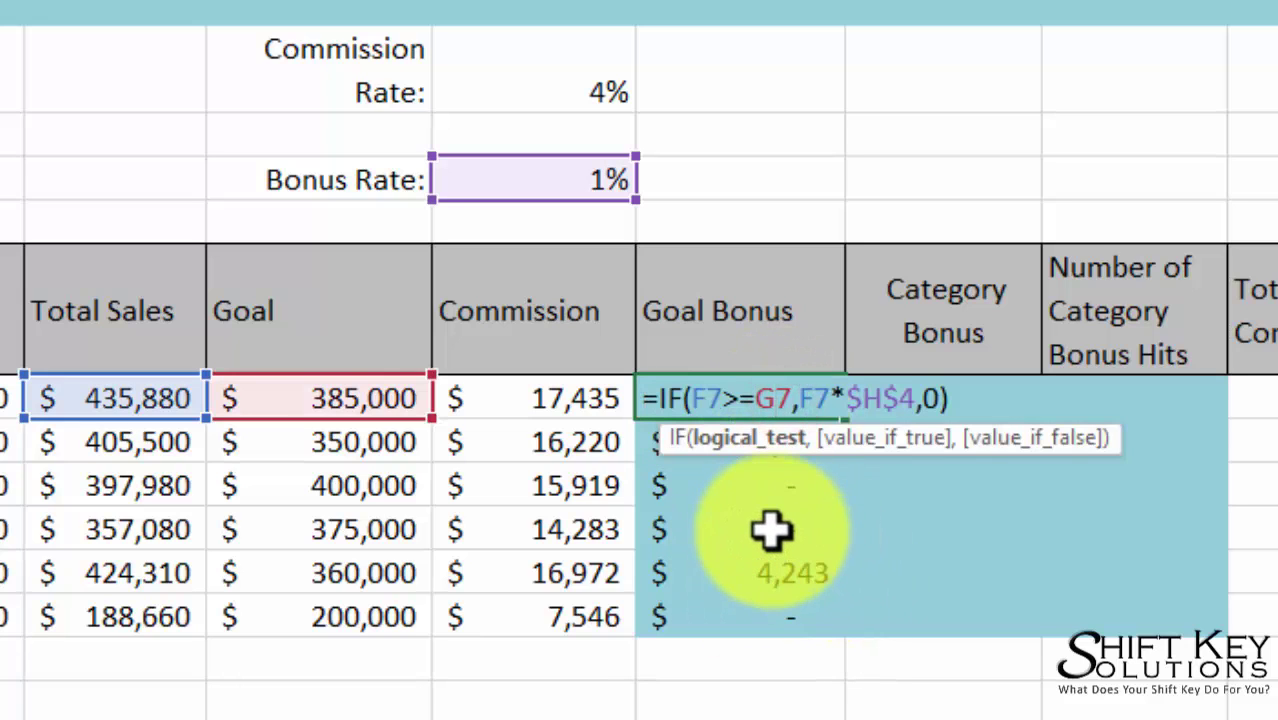
click(845, 395)
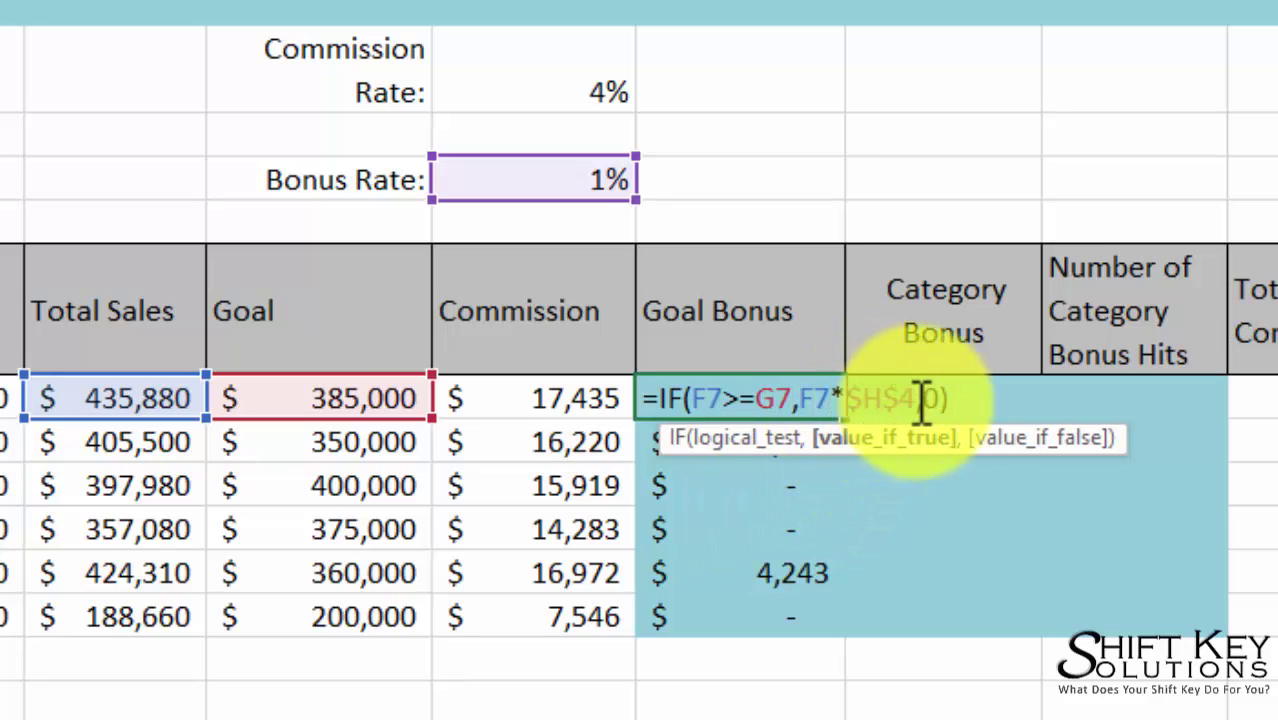
click(757, 398)
key(Tab)
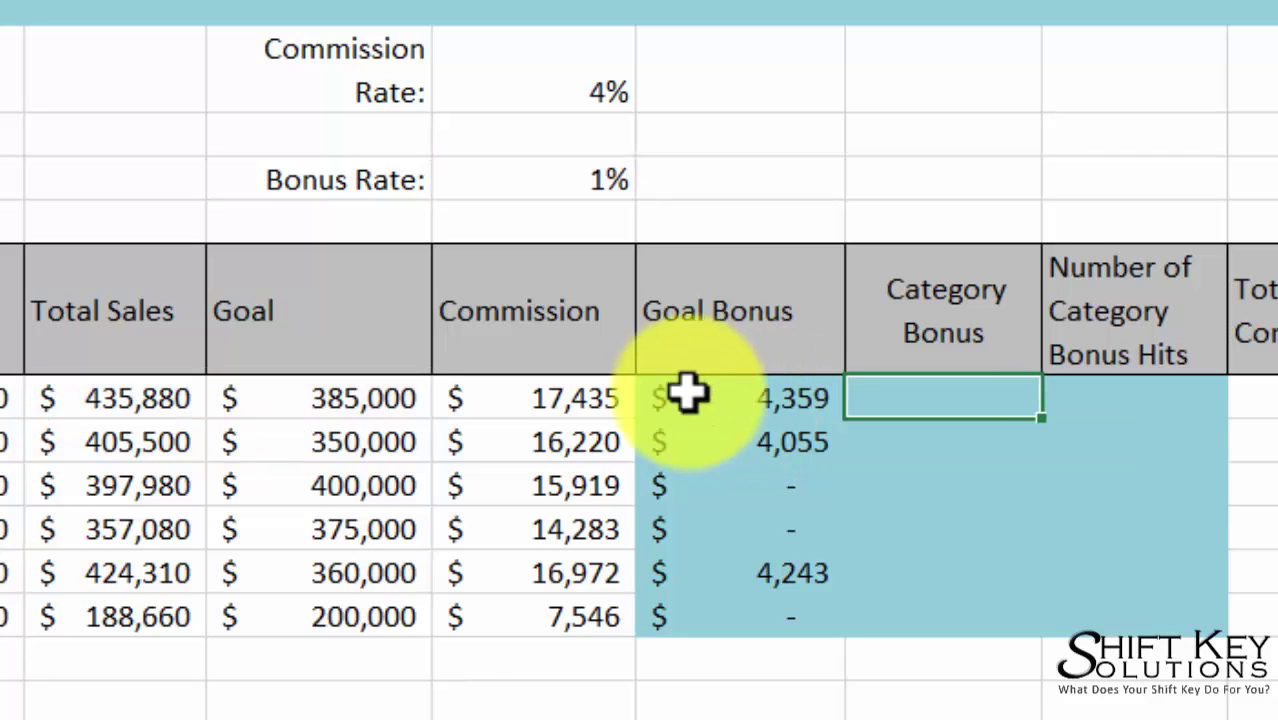
- Name the 1% Bonus Rate cell H4 'Bonus' using the Name Box
click(531, 185)
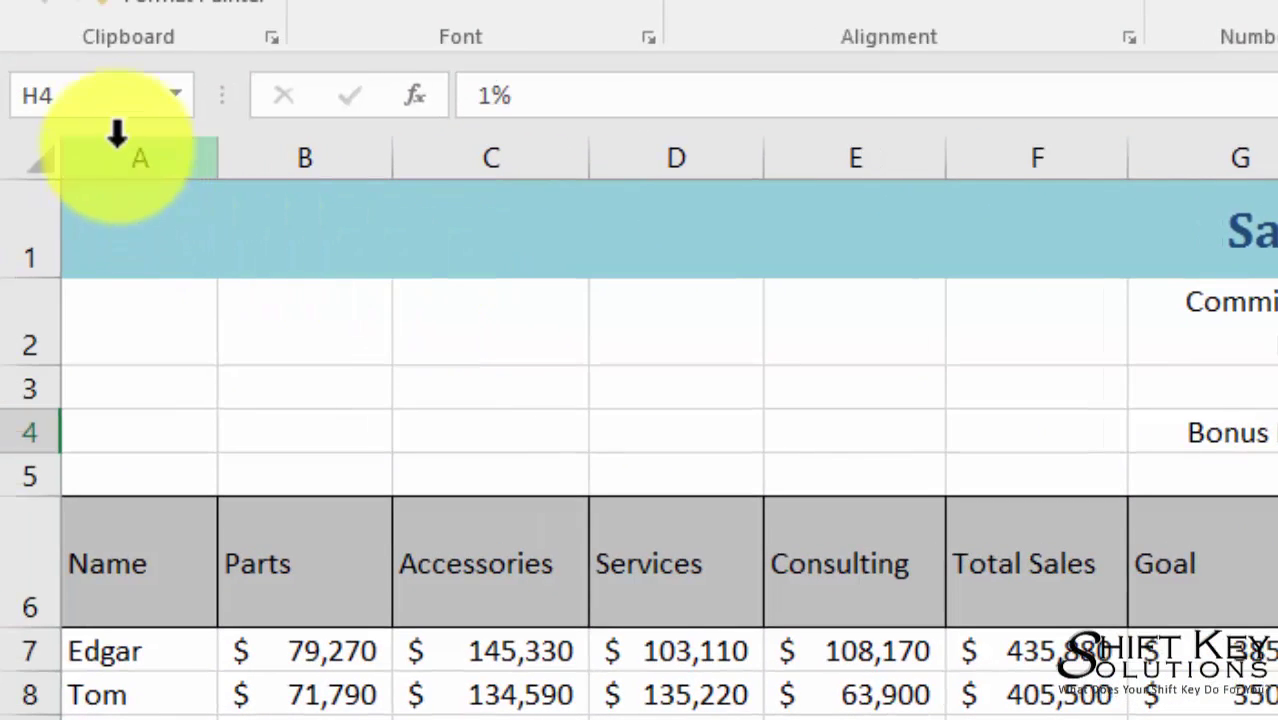
click(117, 95)
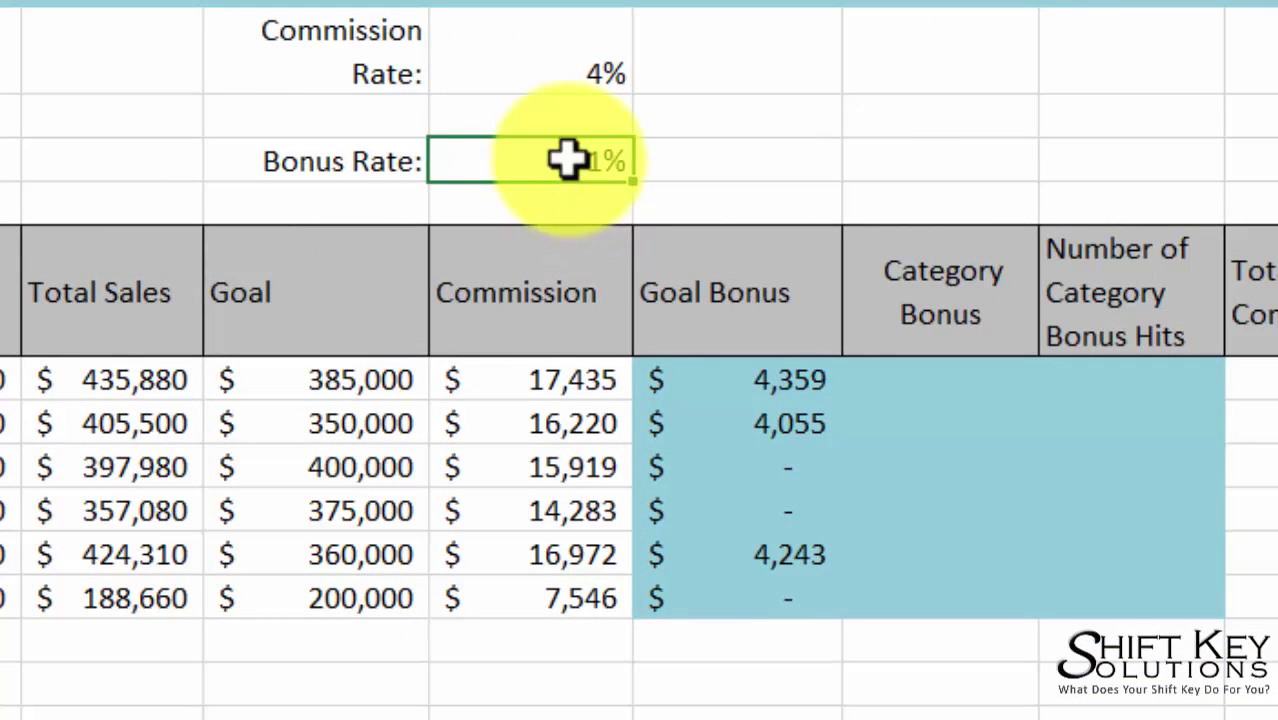
- Replace $H$4 in the first Goal Bonus formula with the named Bonus cell, giving =IF(F7>=G7,F7*Bonus,0)
click(760, 388)
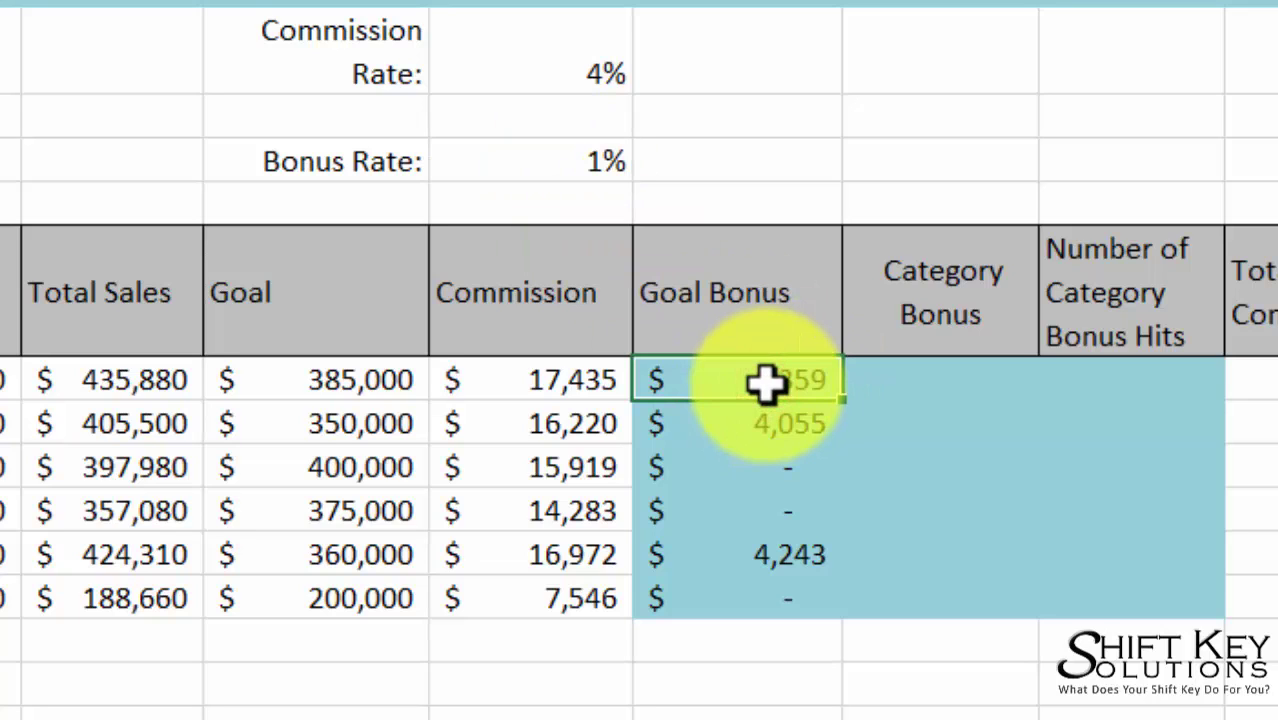
double_click(765, 383)
click(910, 381)
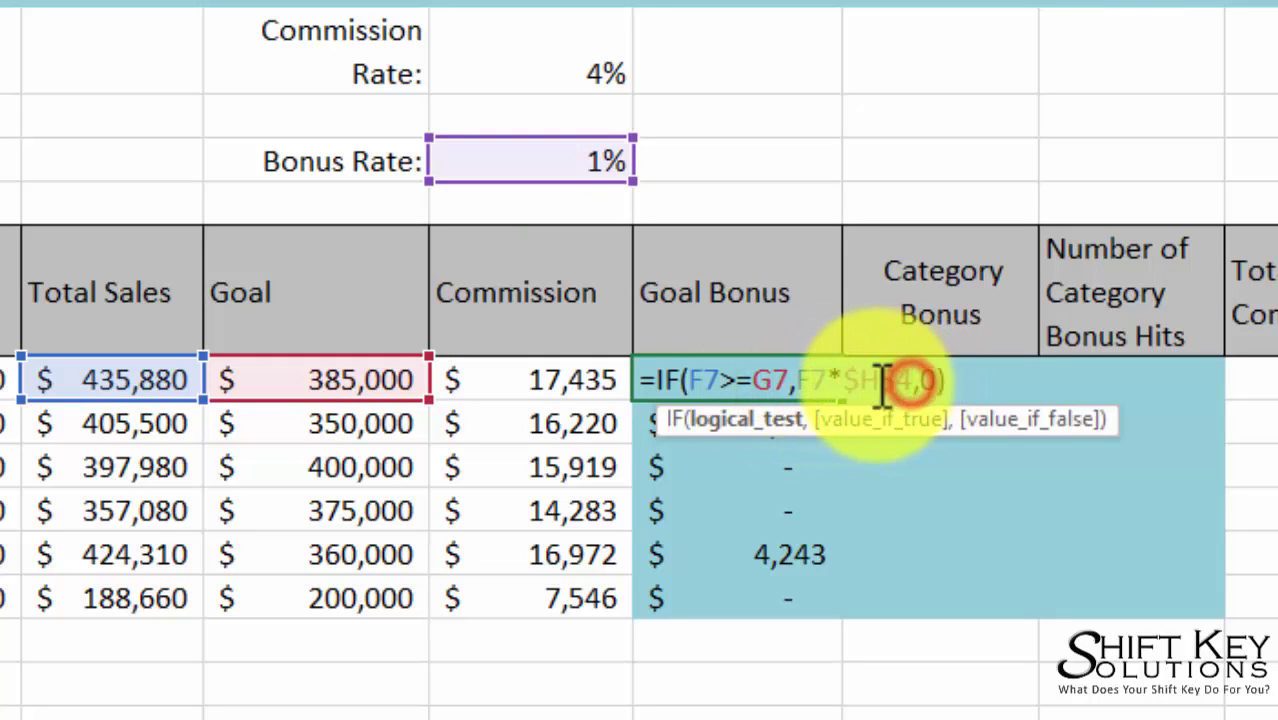
drag(888, 381, 846, 381)
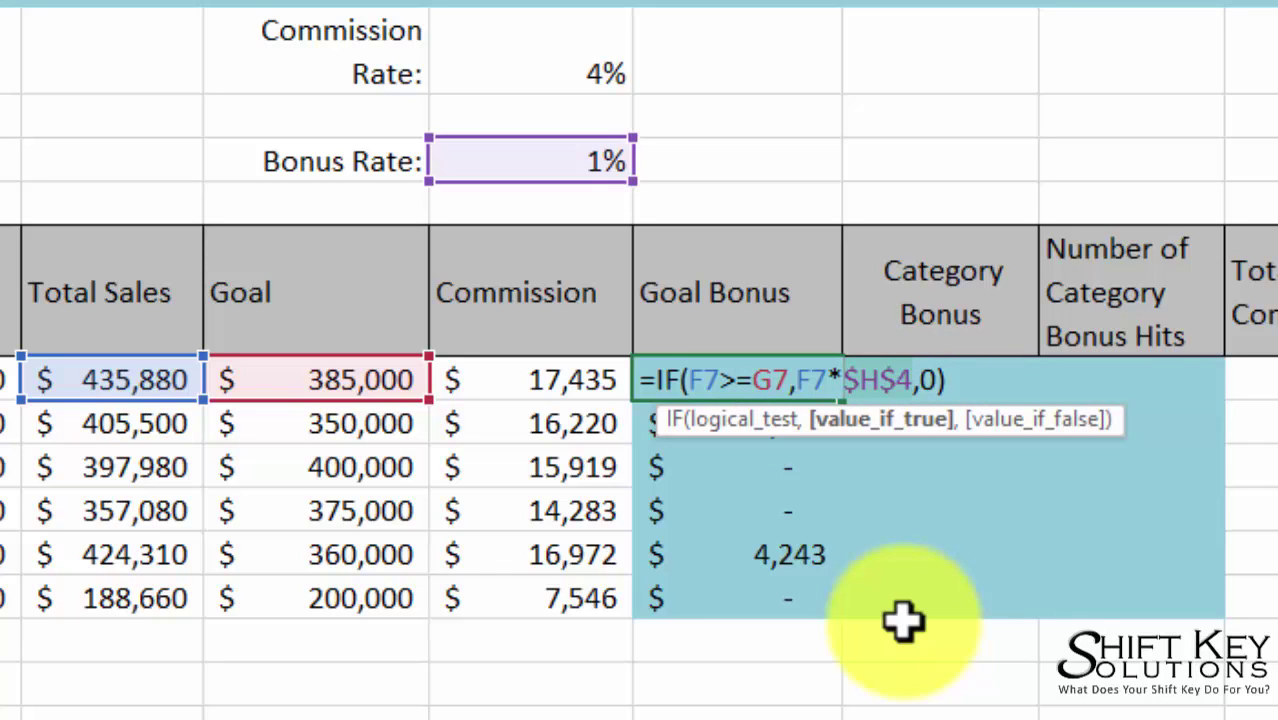
text(B)
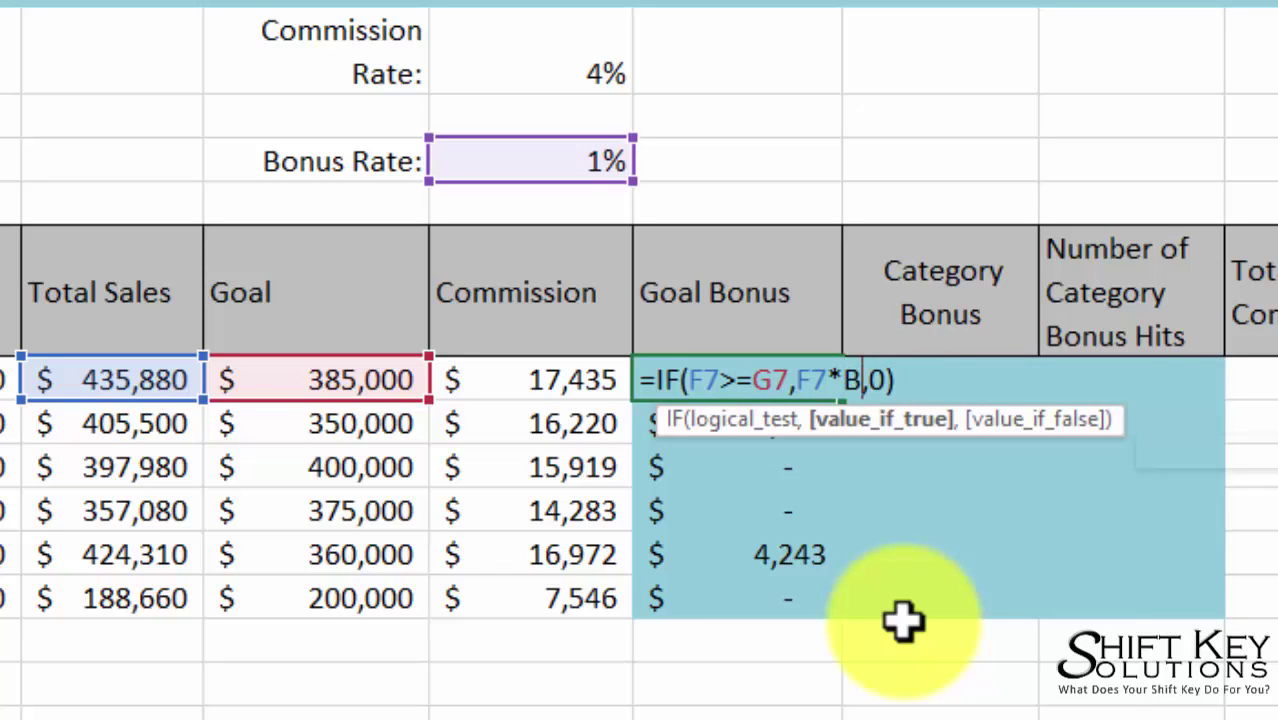
text(on)
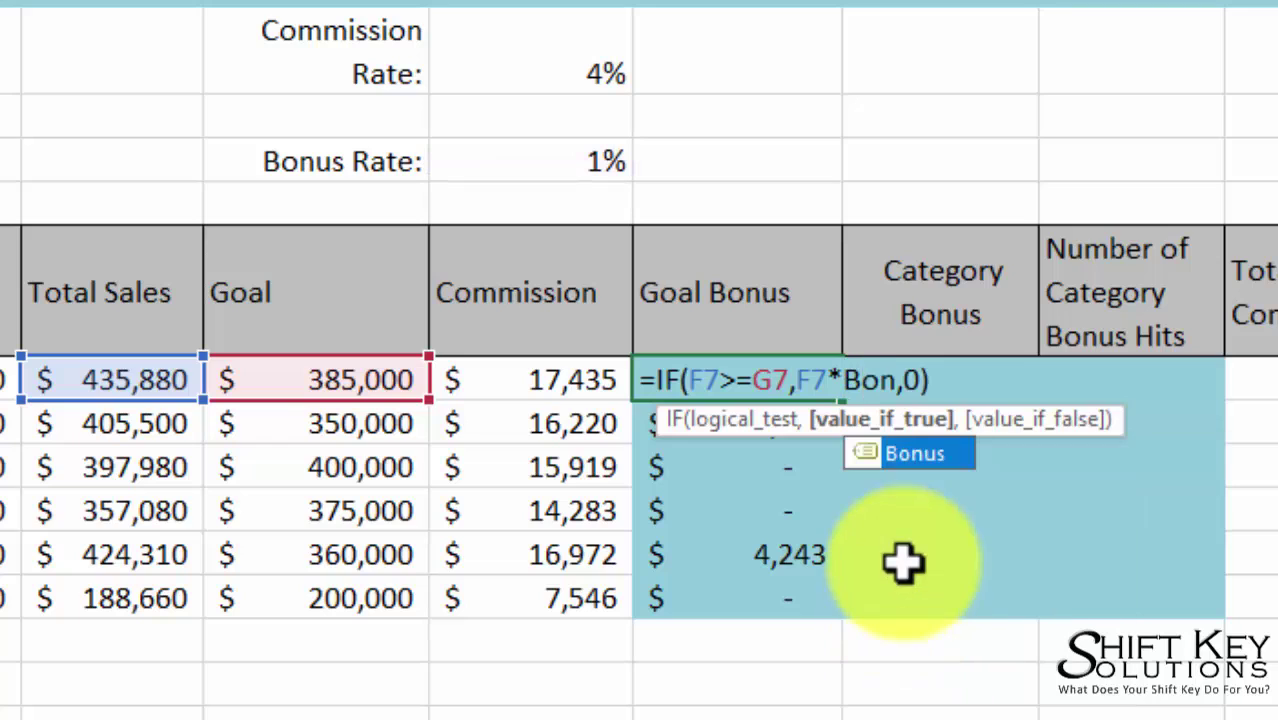
click(915, 465)
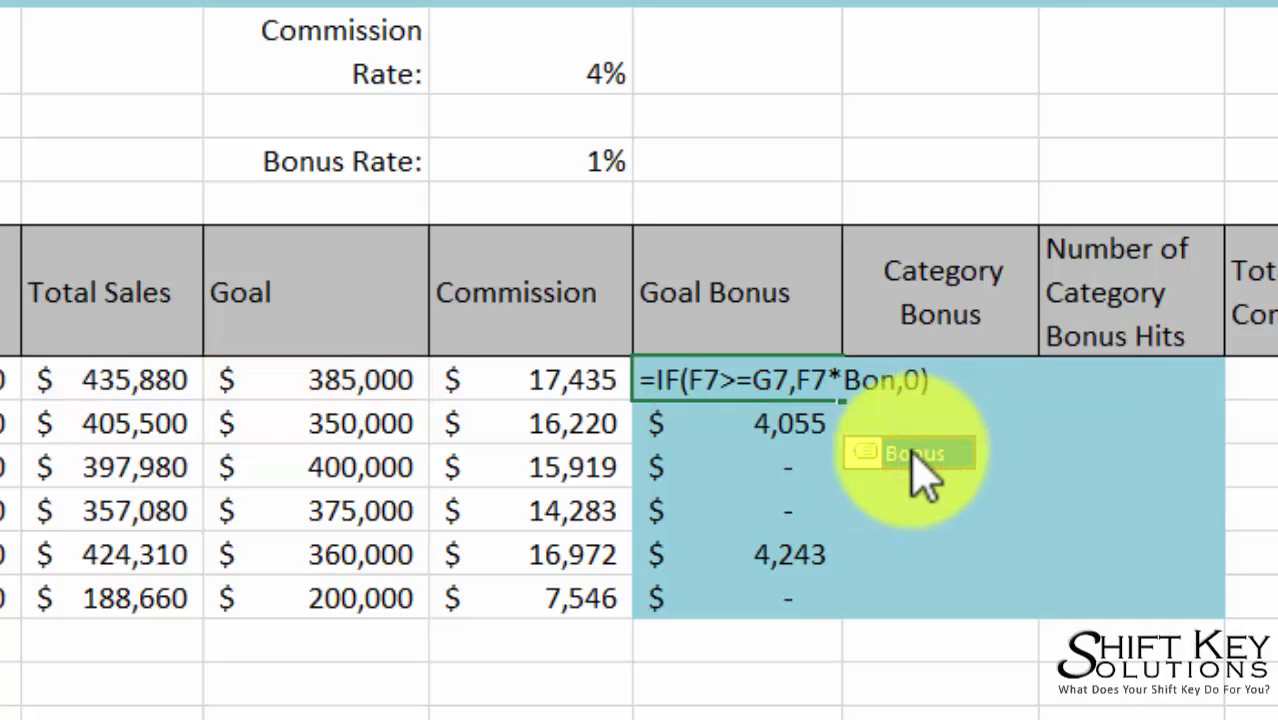
double_click(912, 453)
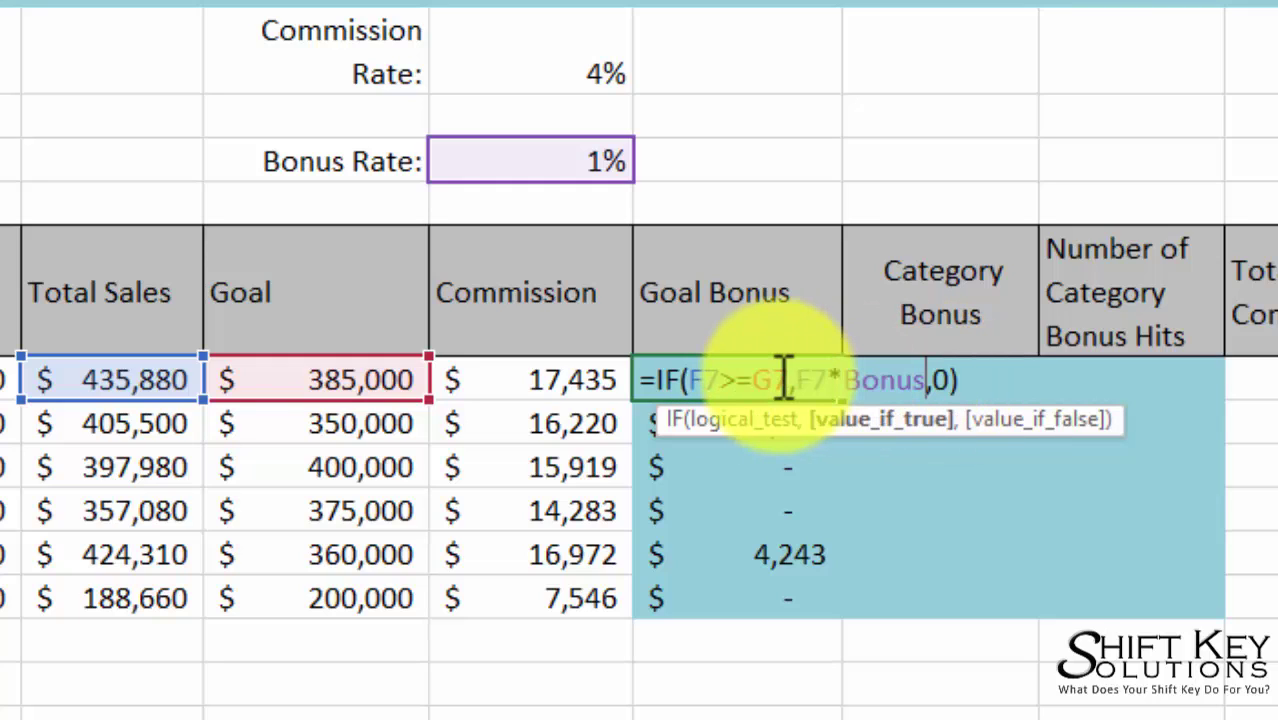
- Commit the Bonus-based formula, fill it down the Goal Bonus column, and check each result
key(ctrl+Return)
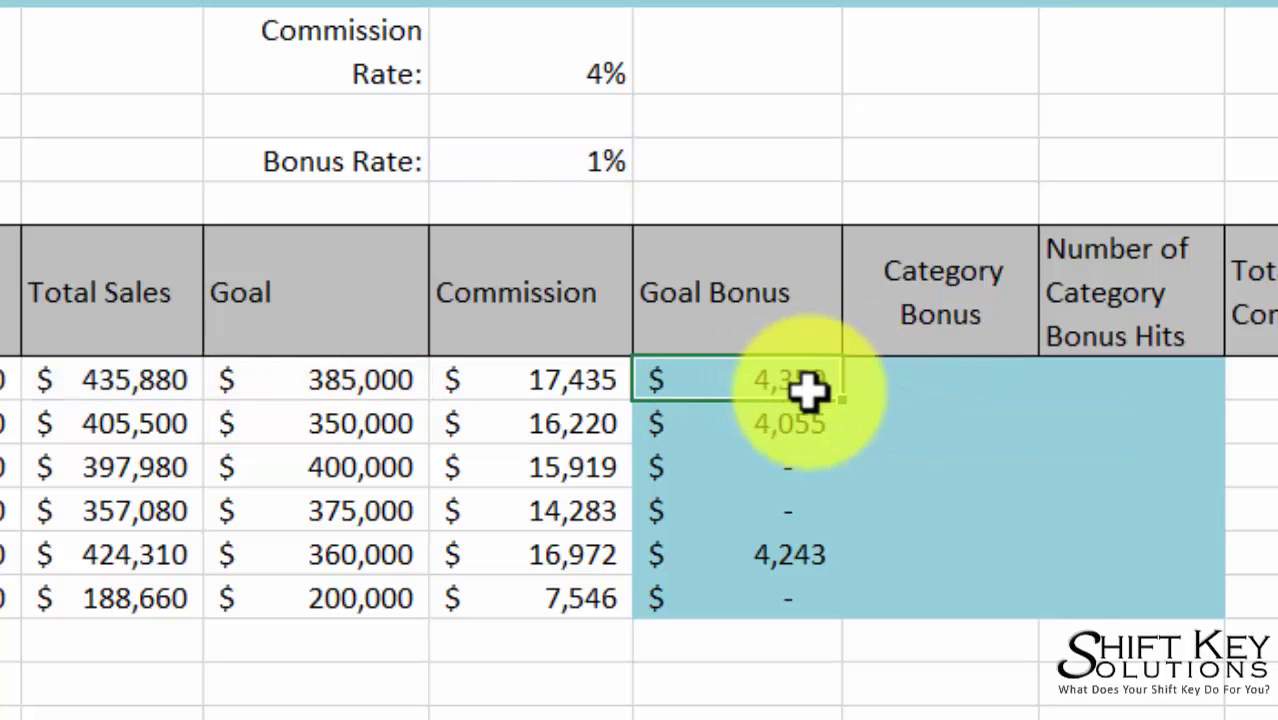
double_click(846, 402)
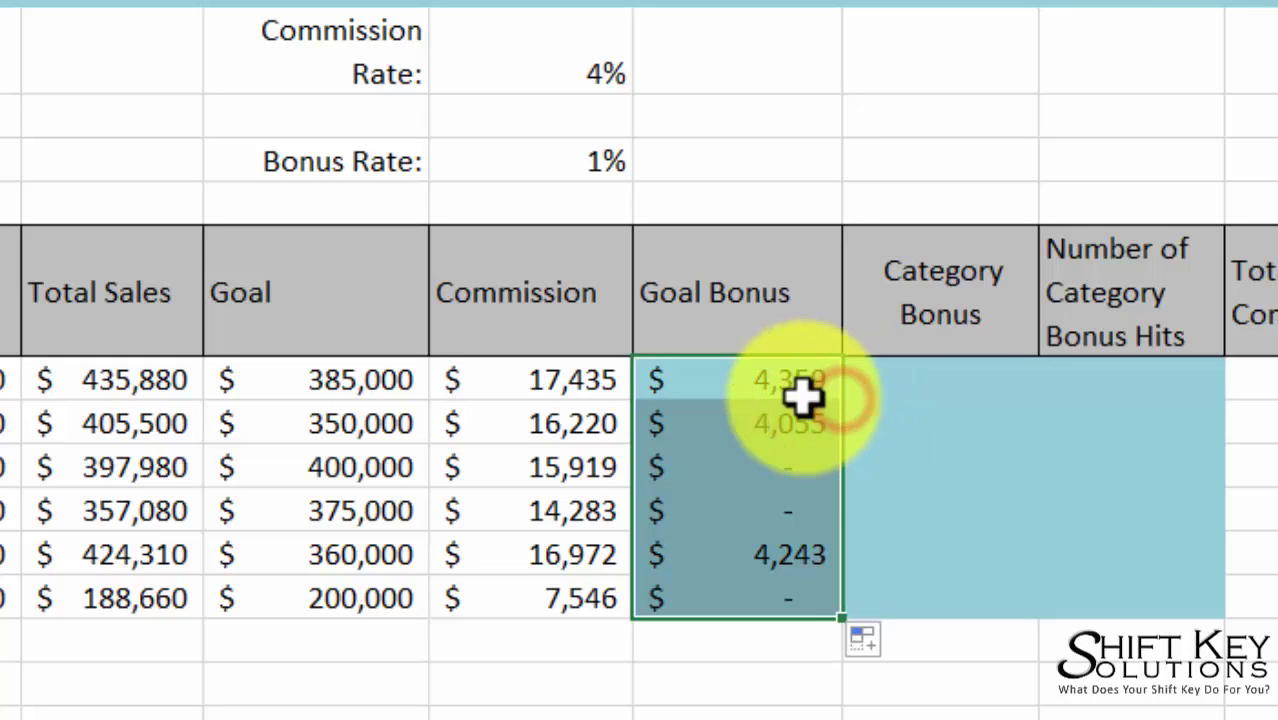
click(807, 395)
click(795, 425)
click(797, 460)
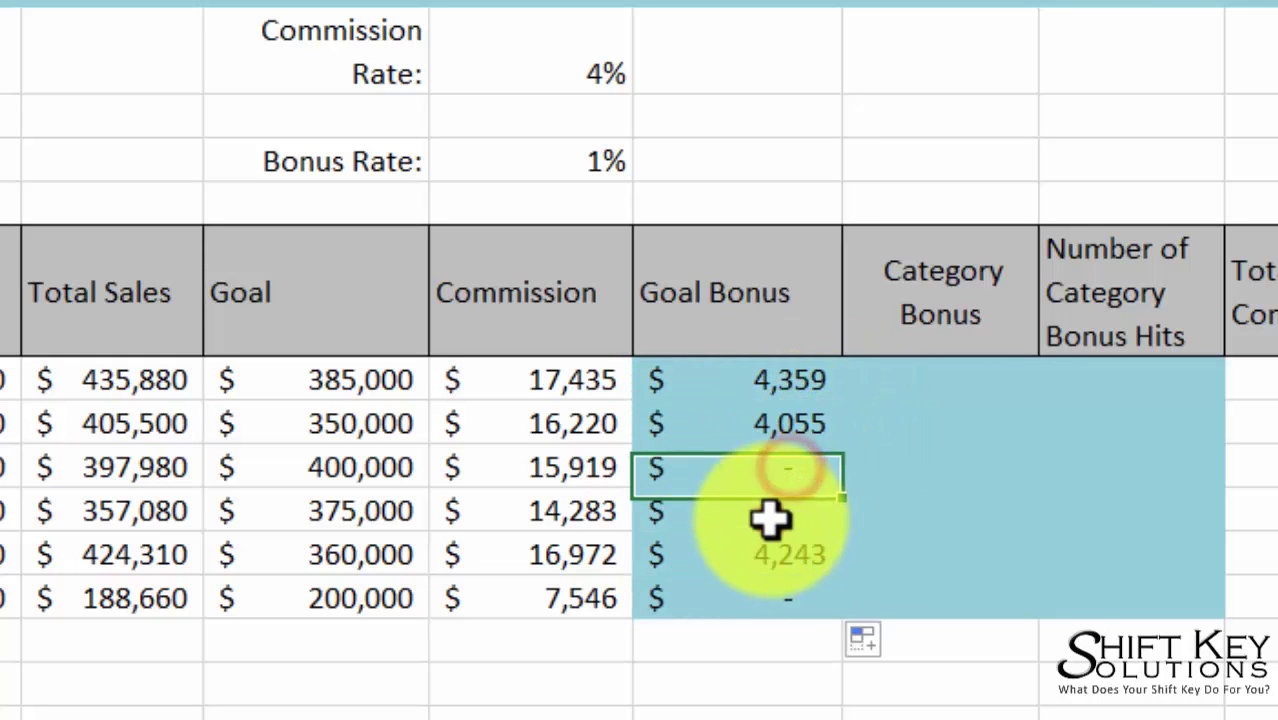
click(765, 513)
click(765, 558)
click(760, 378)
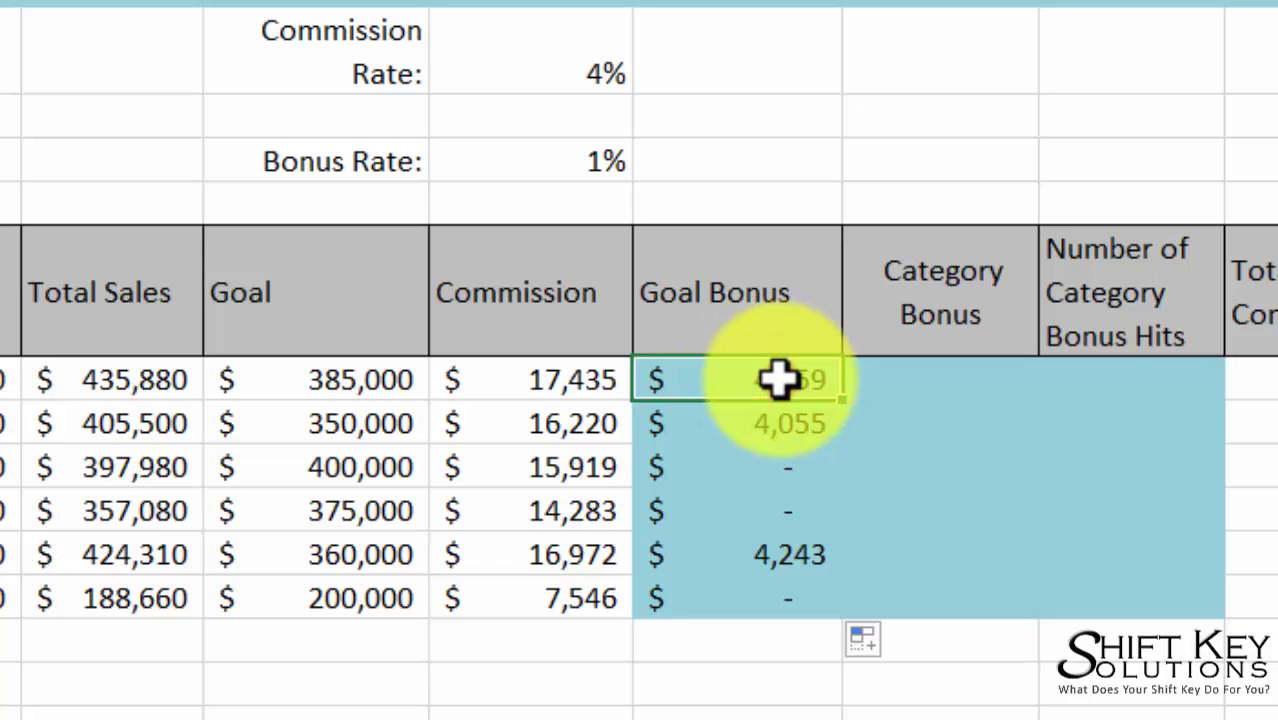
- Verify the first formula compares F7>=G7 and multiplies by Bonus, then commit it
double_click(782, 378)
click(773, 380)
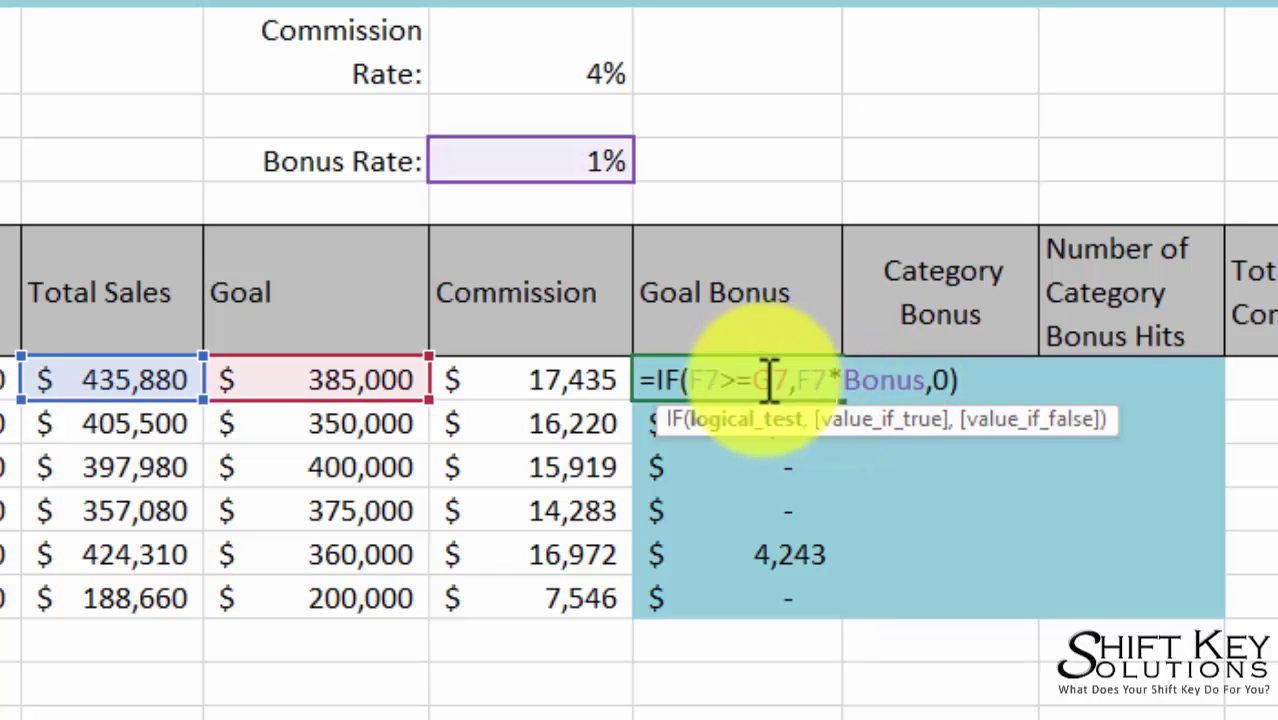
double_click(898, 380)
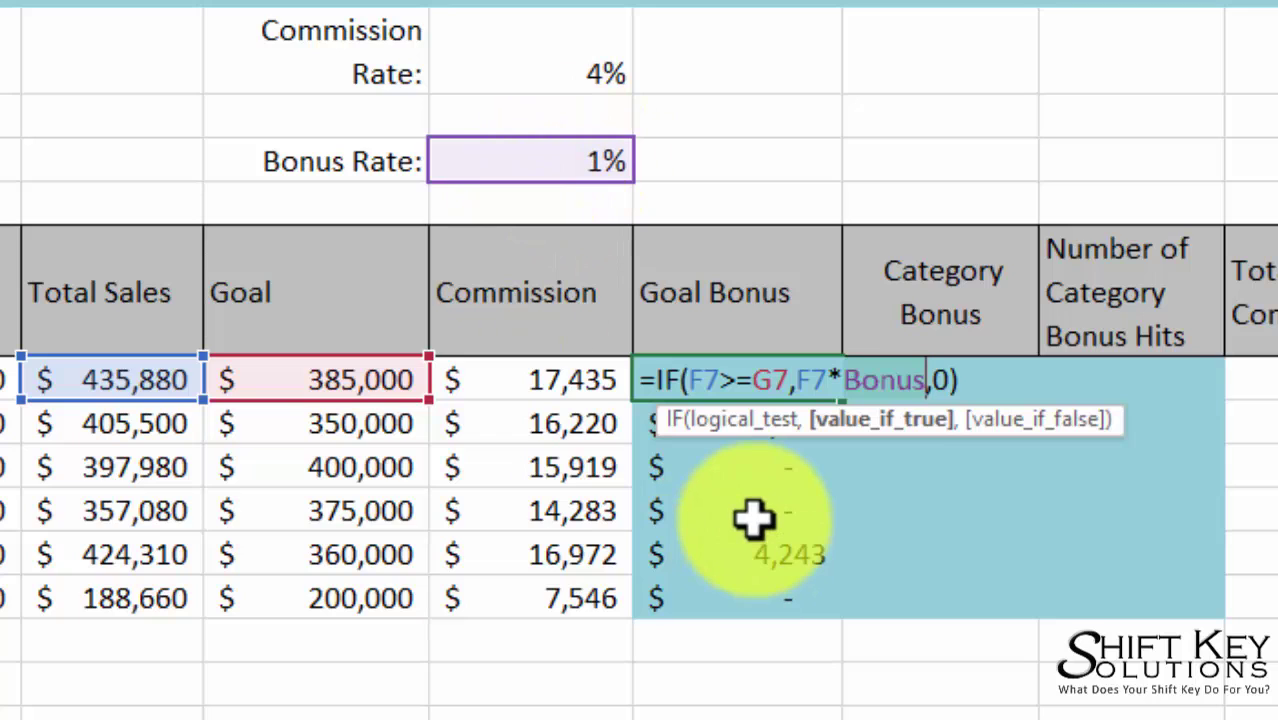
key(ctrl+Return)
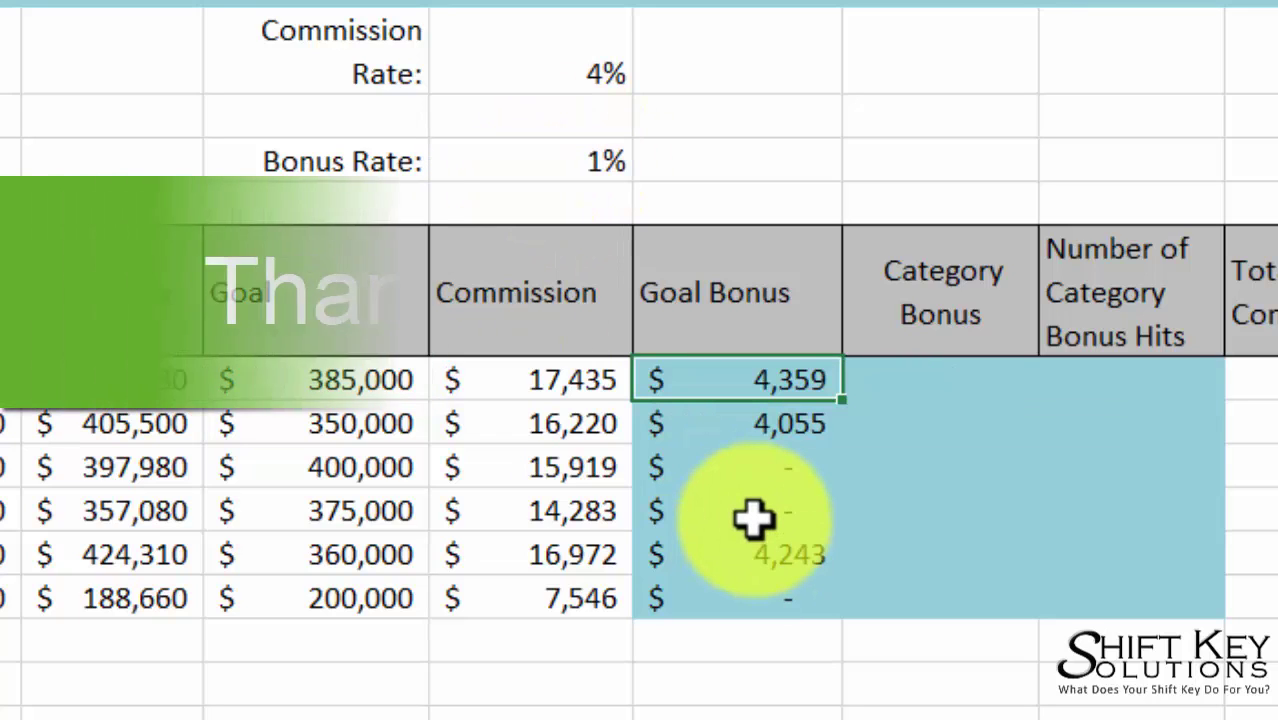